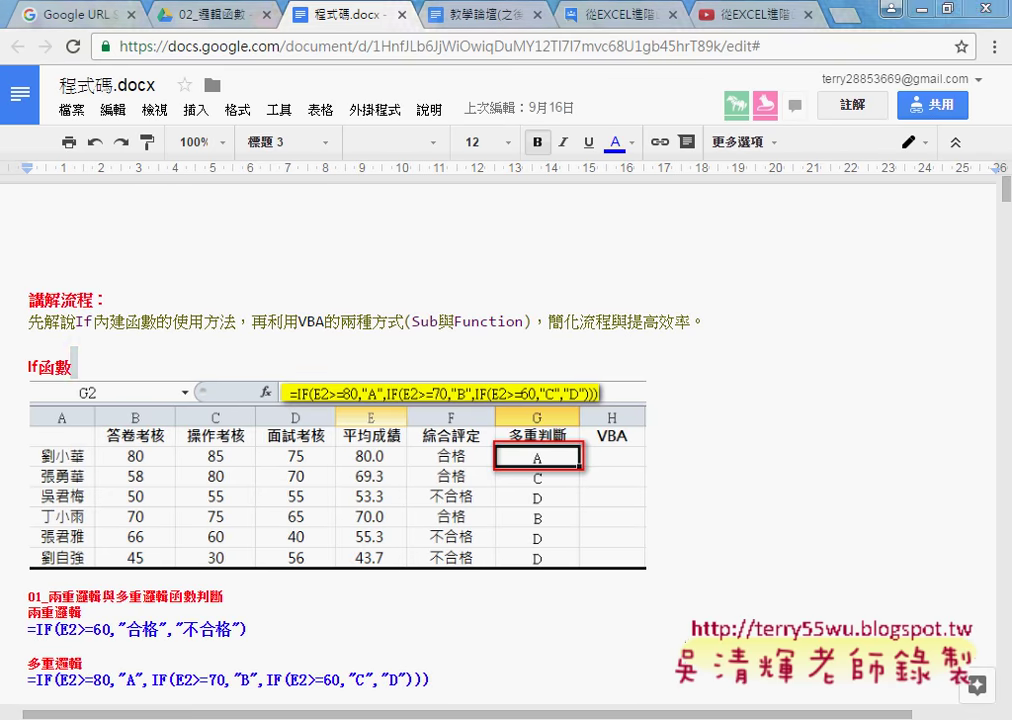
Step: Dismiss the activation notice, switch to the IF sheet, and check E2's average formula
left_click(452, 678)
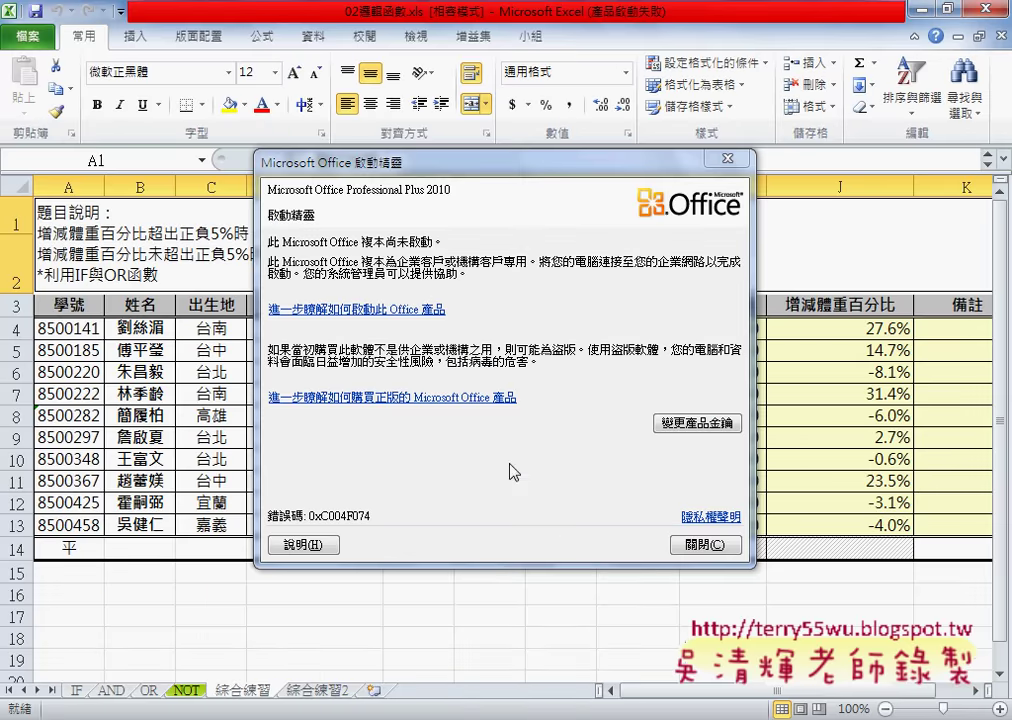
key("Escape")
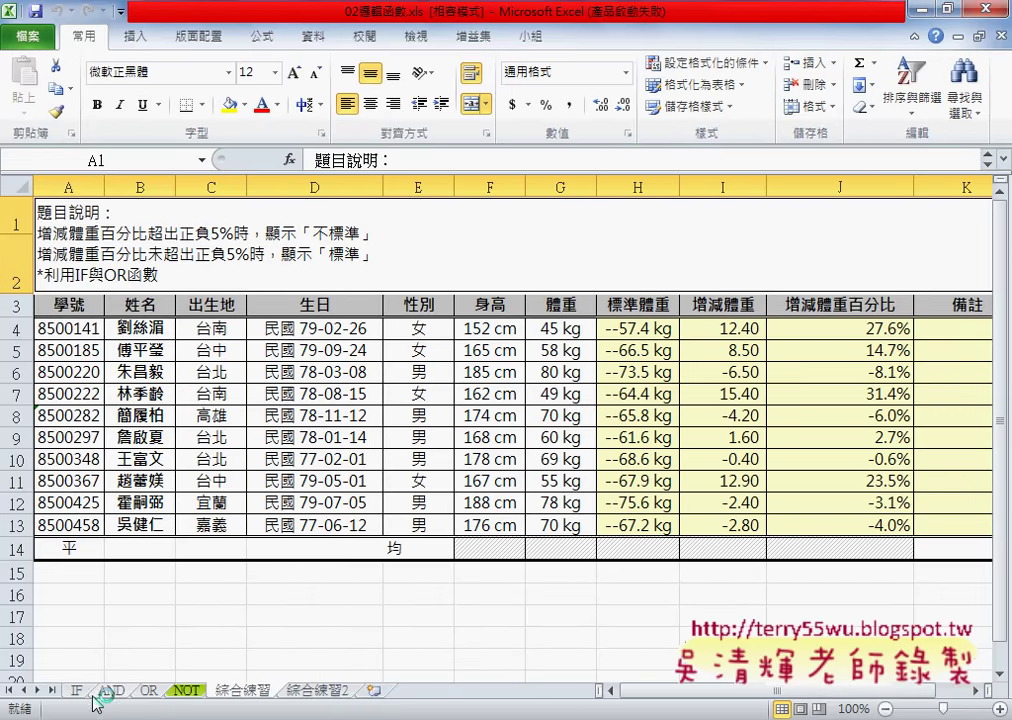
left_click(76, 692)
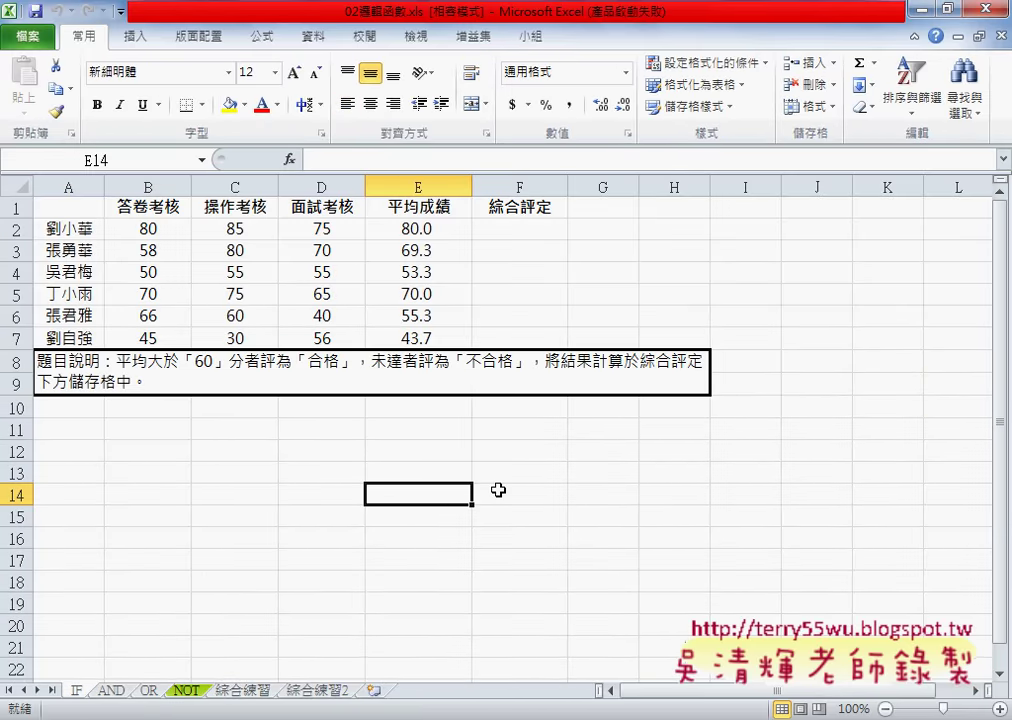
left_click(528, 230)
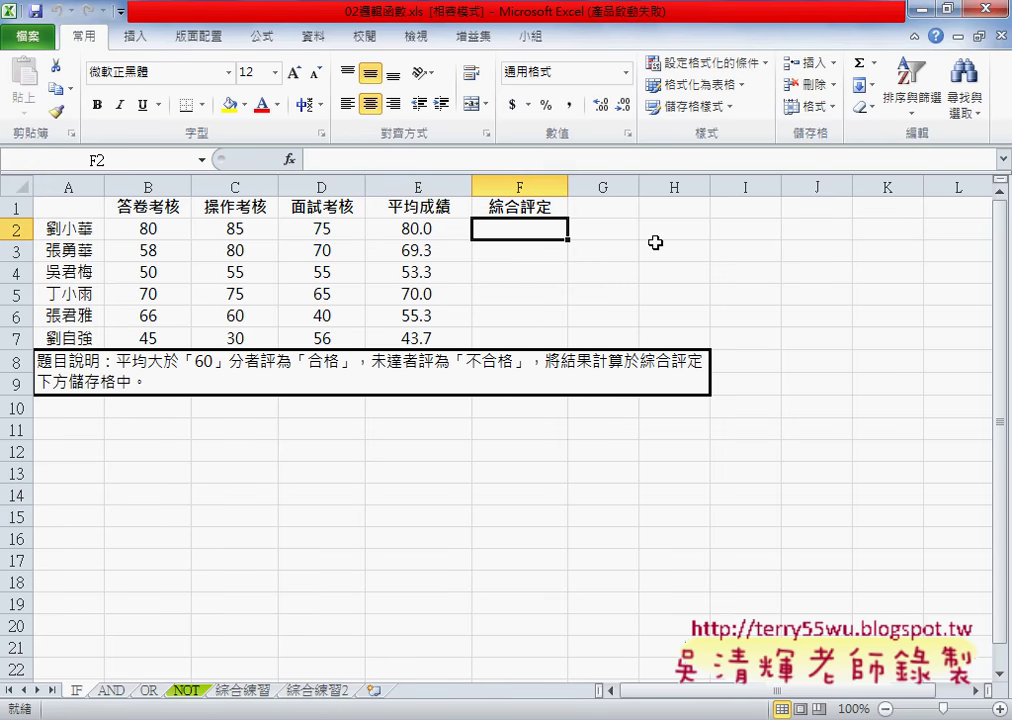
left_click(427, 229)
left_click(528, 232)
Step: Copy the word 不合格 from the task note in A8, then return to F2
double_click(468, 361)
left_click_drag(466, 362, 514, 362)
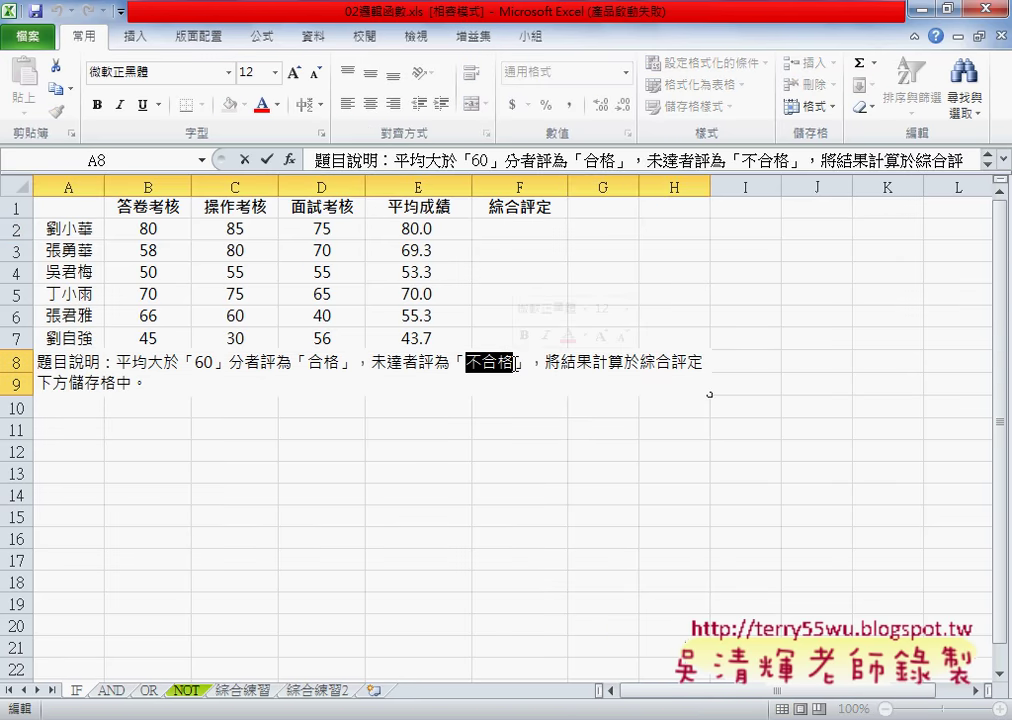
key("ctrl+c")
left_click(520, 221)
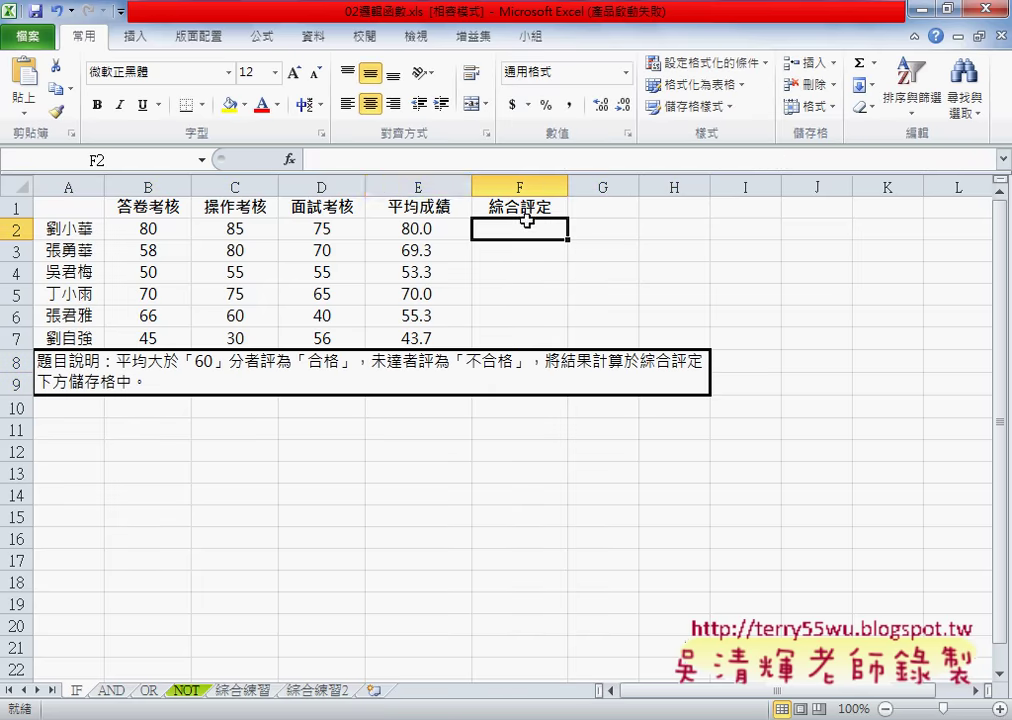
Step: Insert the IF function into F2 from the 邏輯 (logical) category
left_click(289, 159)
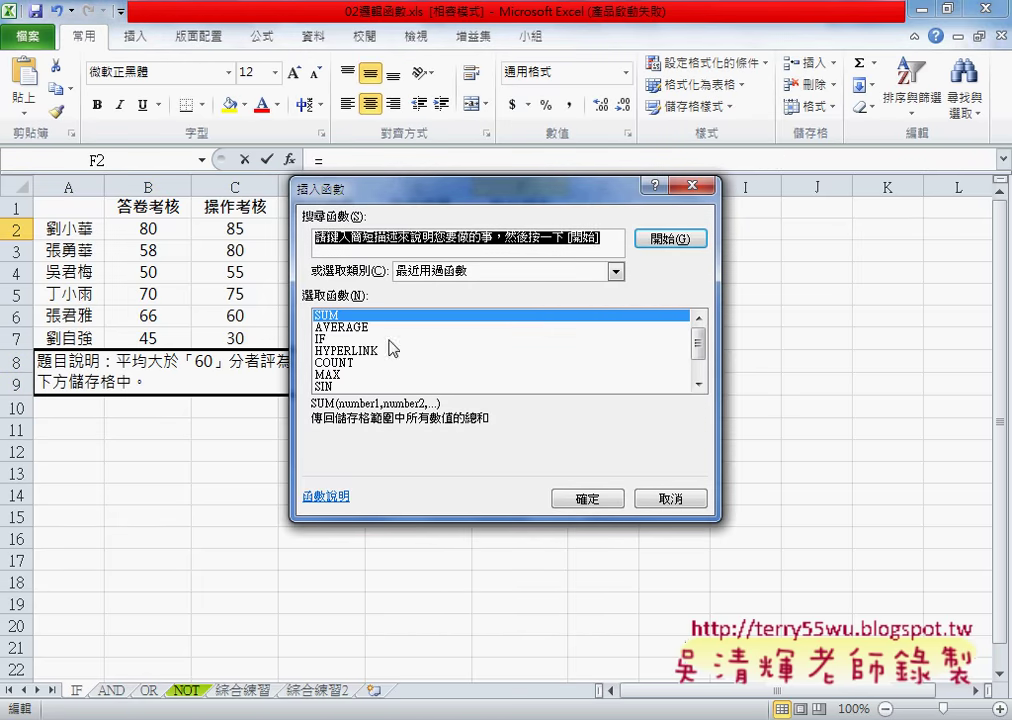
left_click(330, 339)
left_click(418, 274)
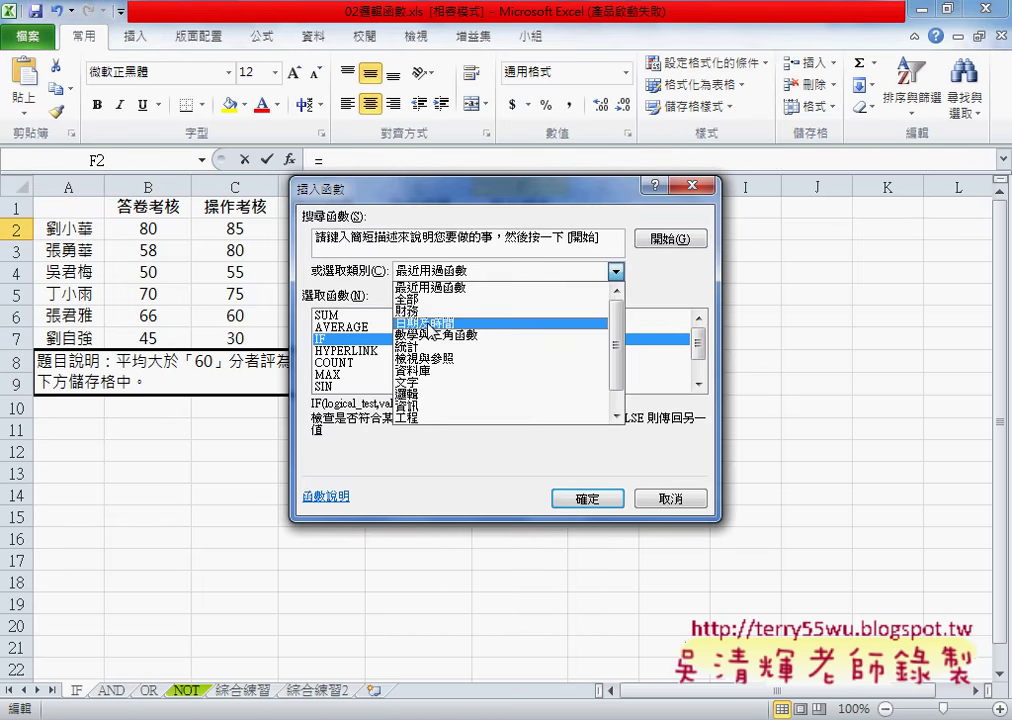
left_click(408, 394)
left_click(322, 340)
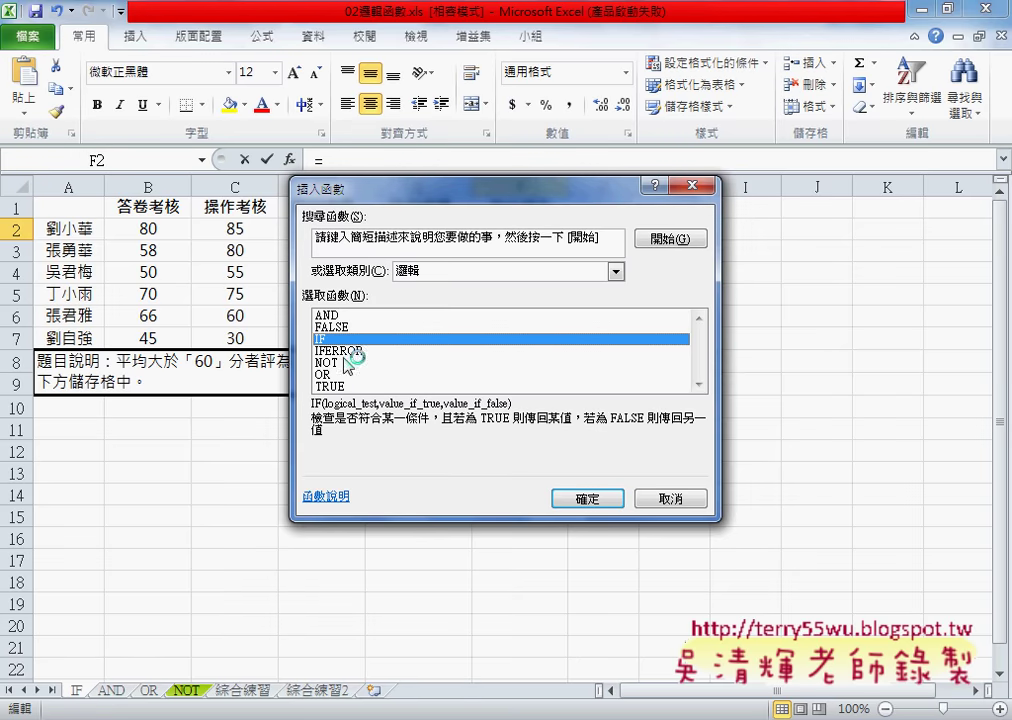
left_click(576, 500)
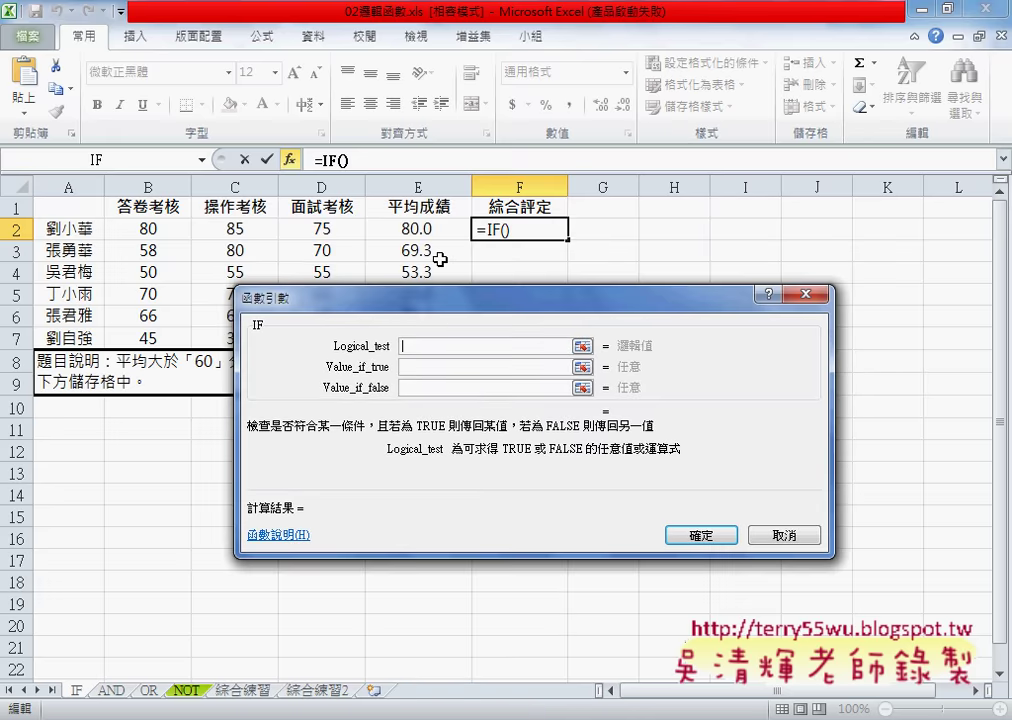
Step: Set IF arguments to E2>=60, 合格 if true, 不合格 if false, and confirm
left_click(417, 229)
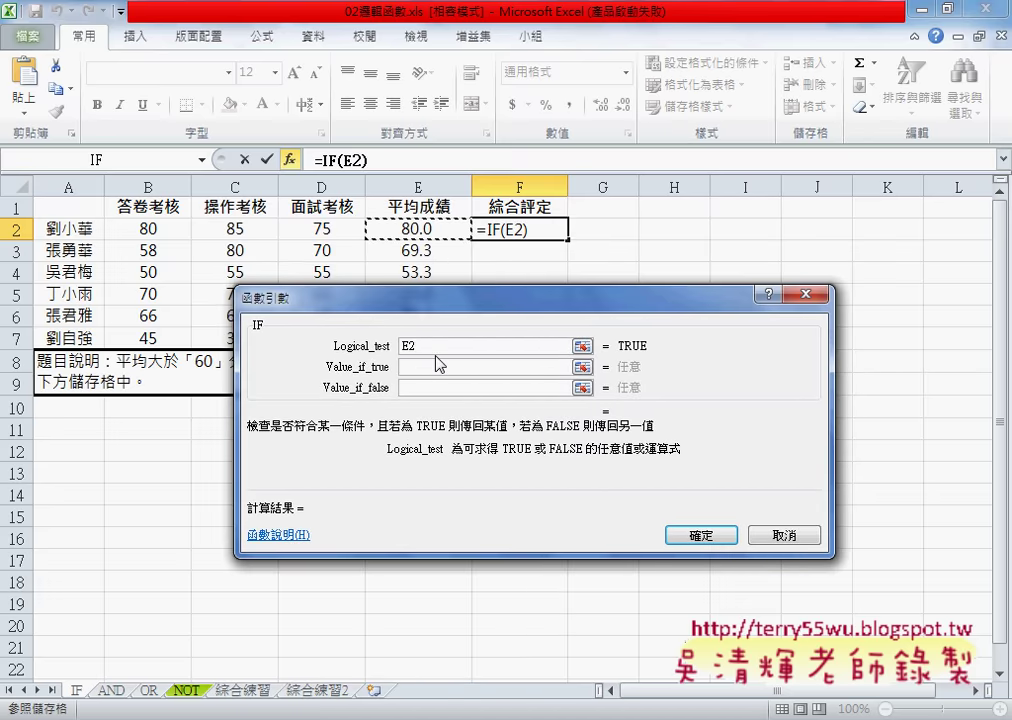
type(">=")
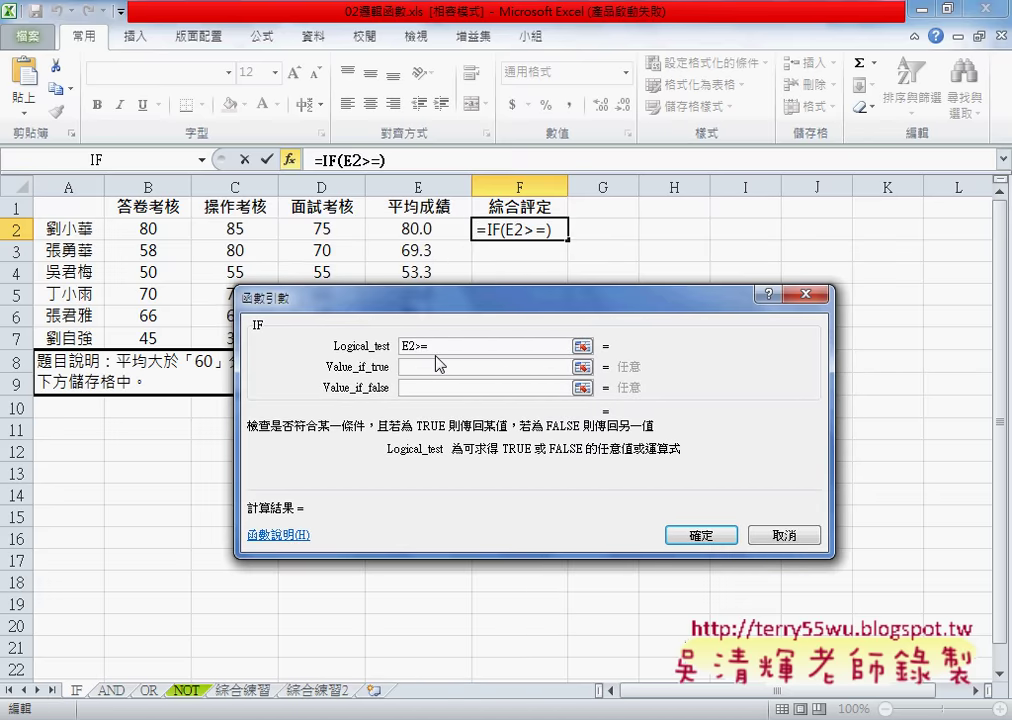
type("60")
key("Tab")
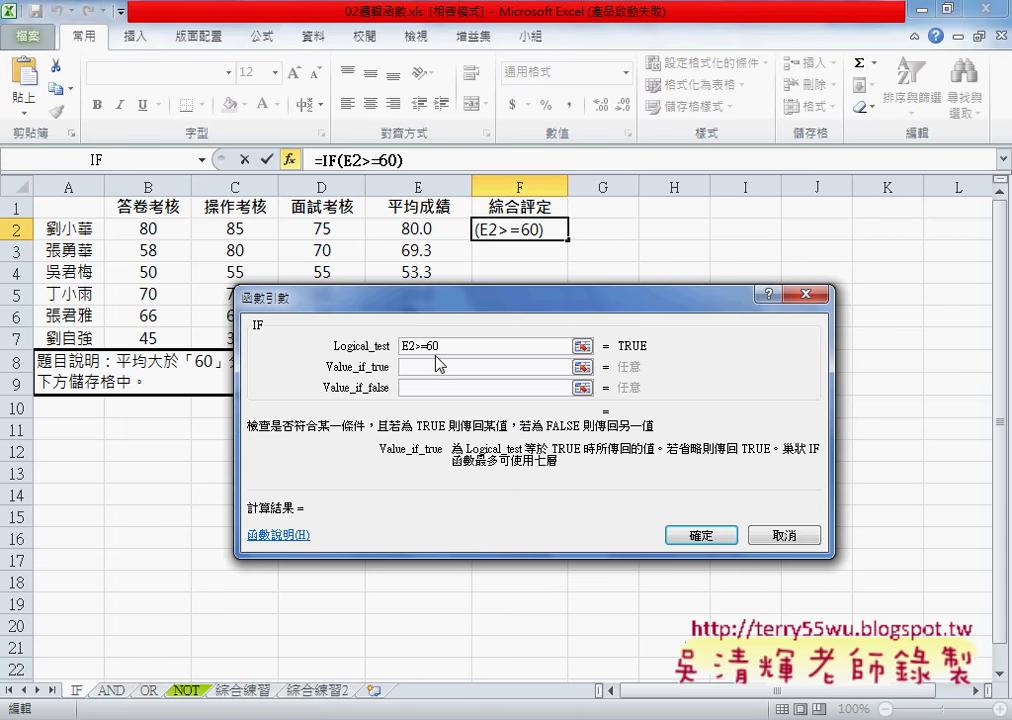
key("Tab")
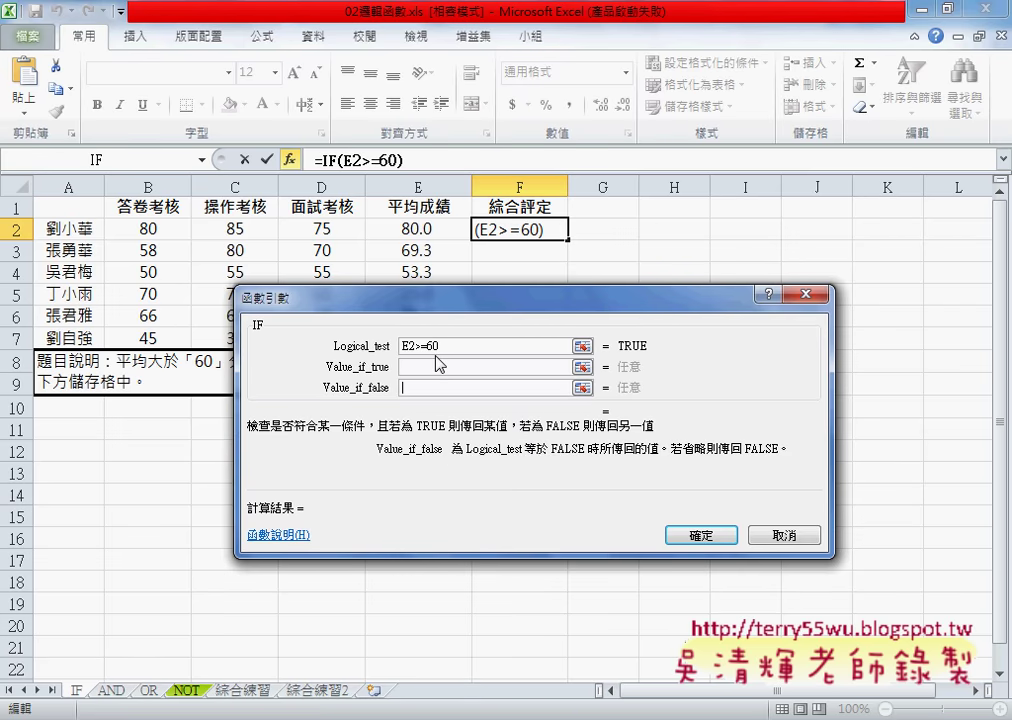
type("不合格")
left_click(447, 366)
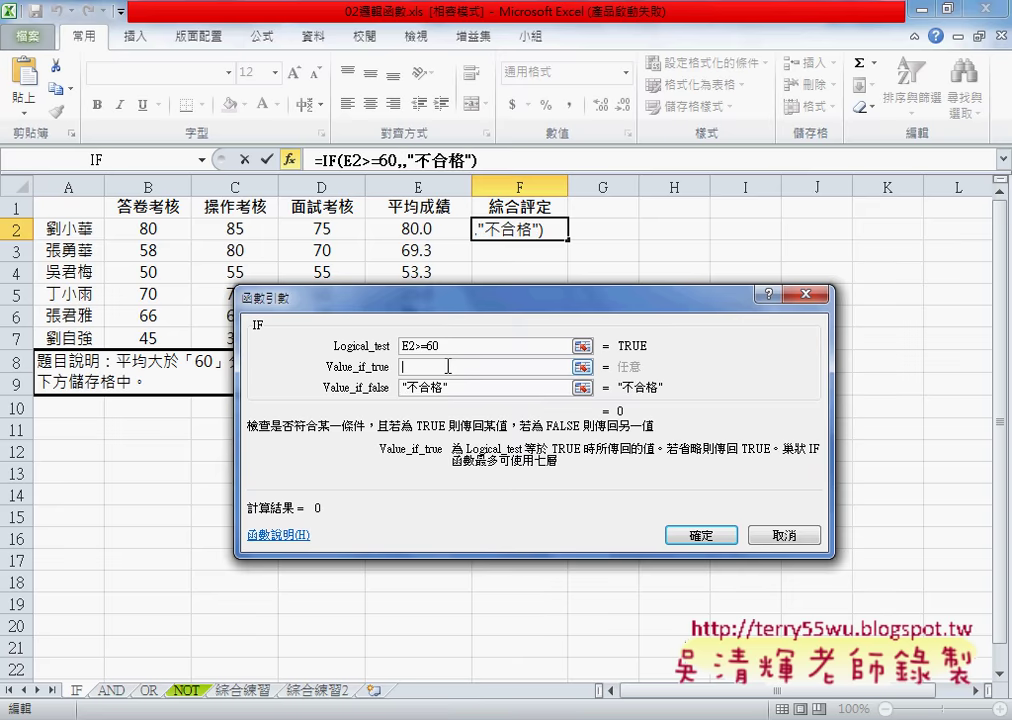
type("不合格")
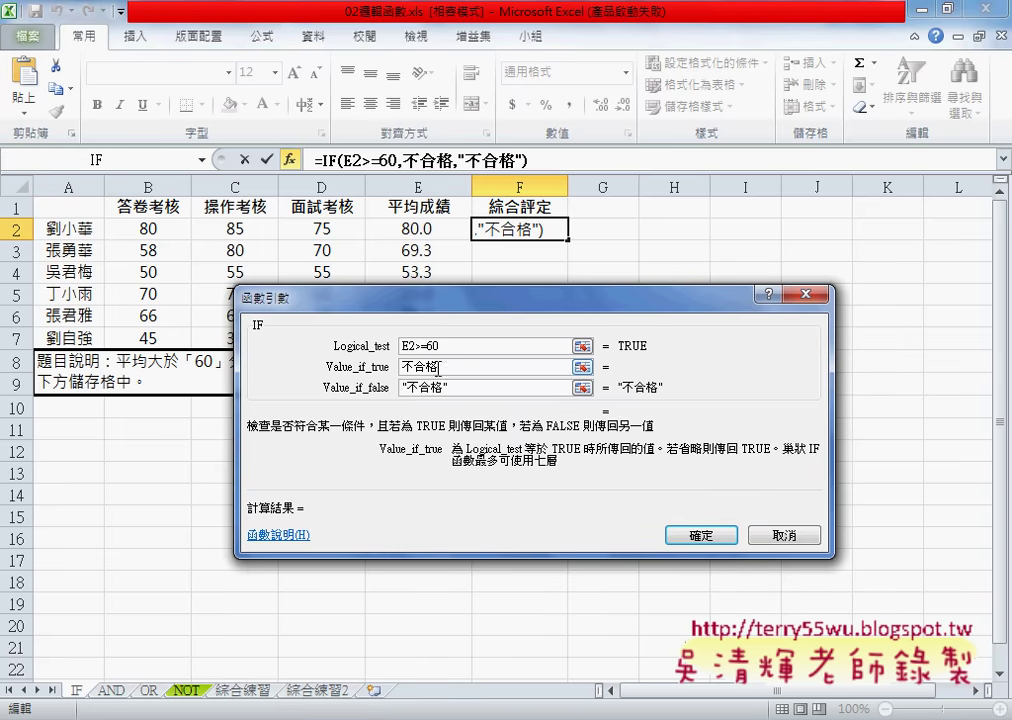
left_click_drag(413, 367, 399, 368)
key("Delete")
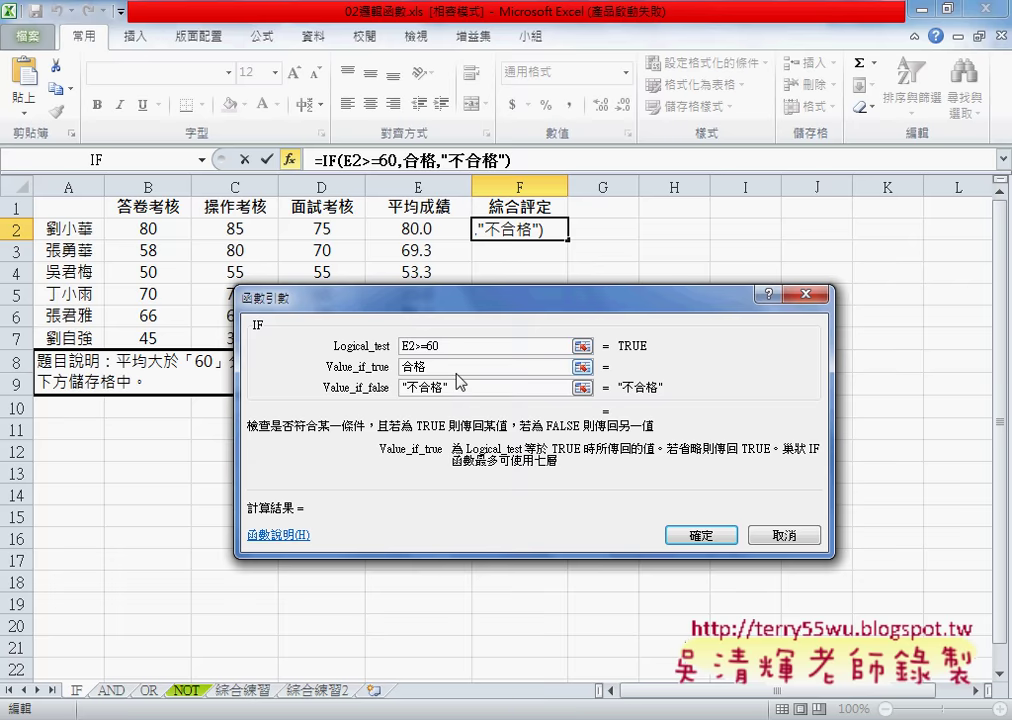
left_click(708, 538)
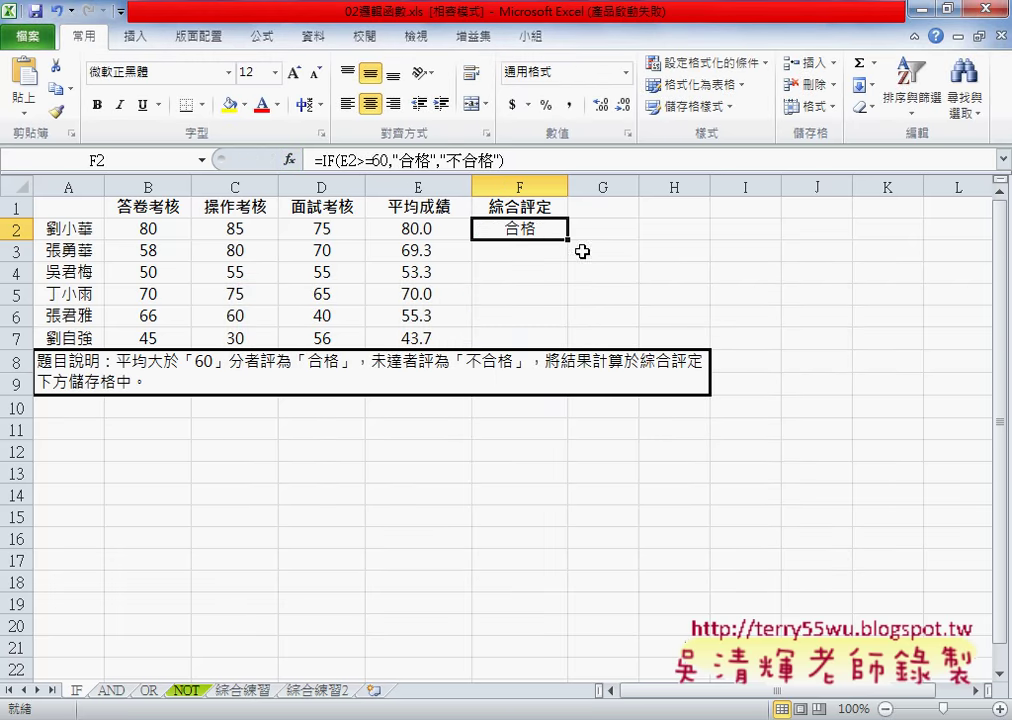
Step: Fill F2's pass/fail formula down to F7 and slightly widen column G
left_click_drag(567, 241, 589, 333)
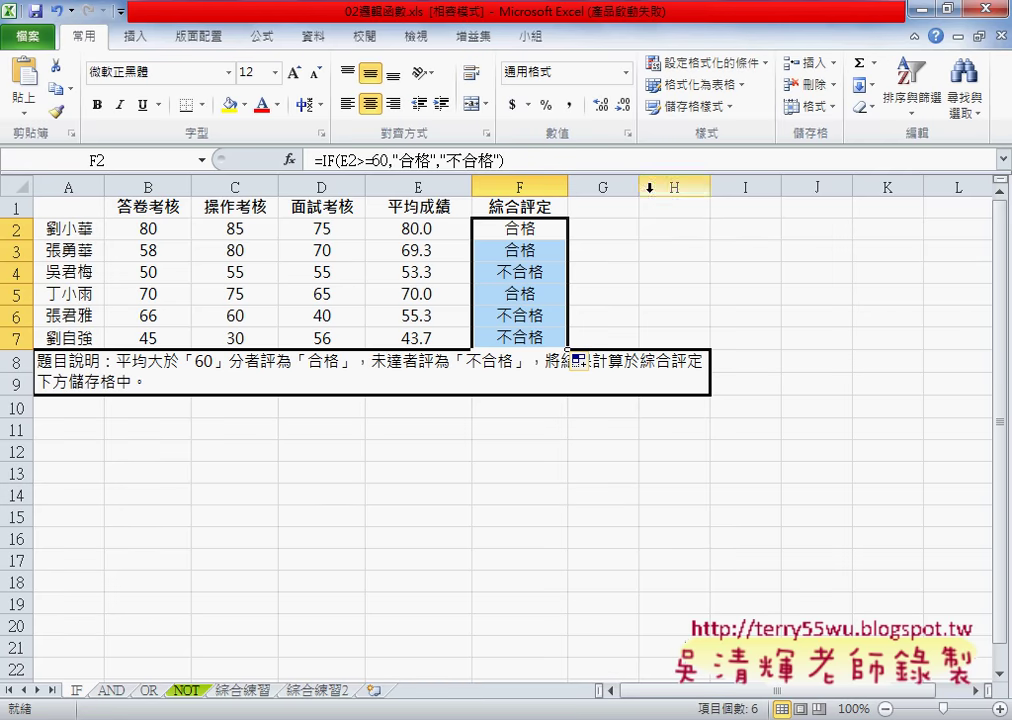
left_click_drag(640, 187, 651, 187)
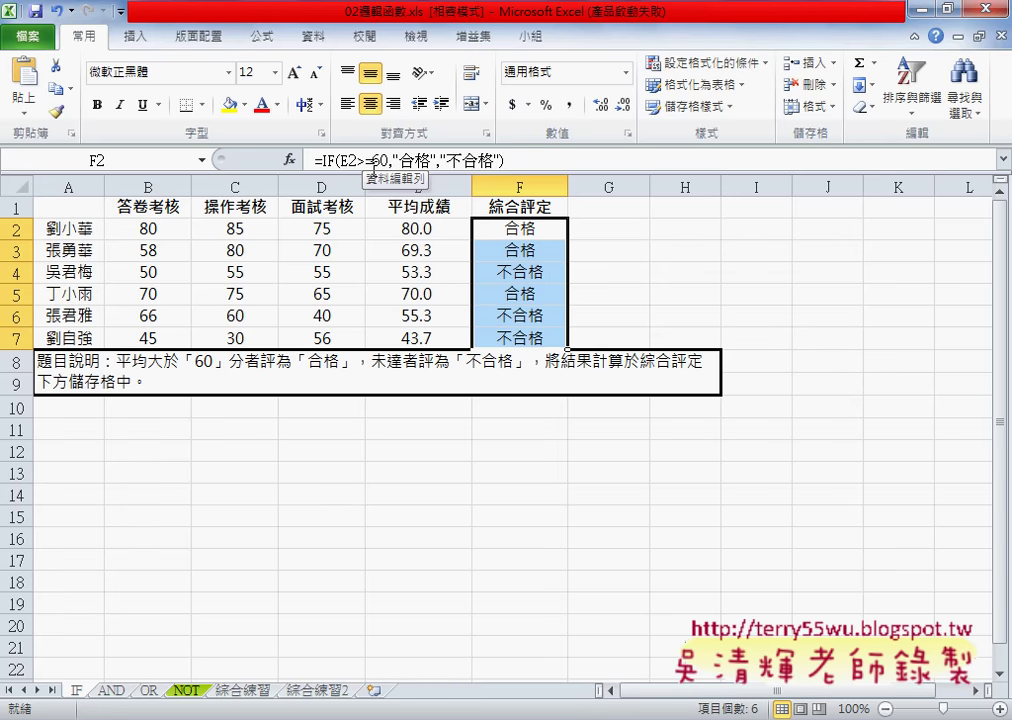
left_click(622, 212)
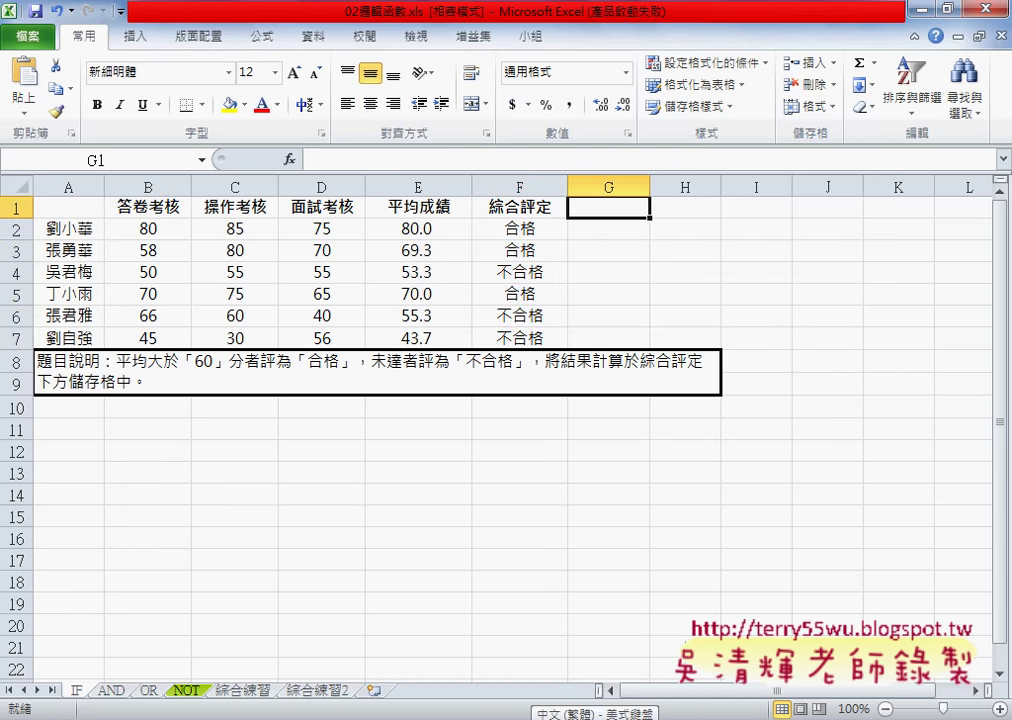
Step: Switch typing to the Chinese phonetic input method and select G1 for a heading
left_click(583, 713)
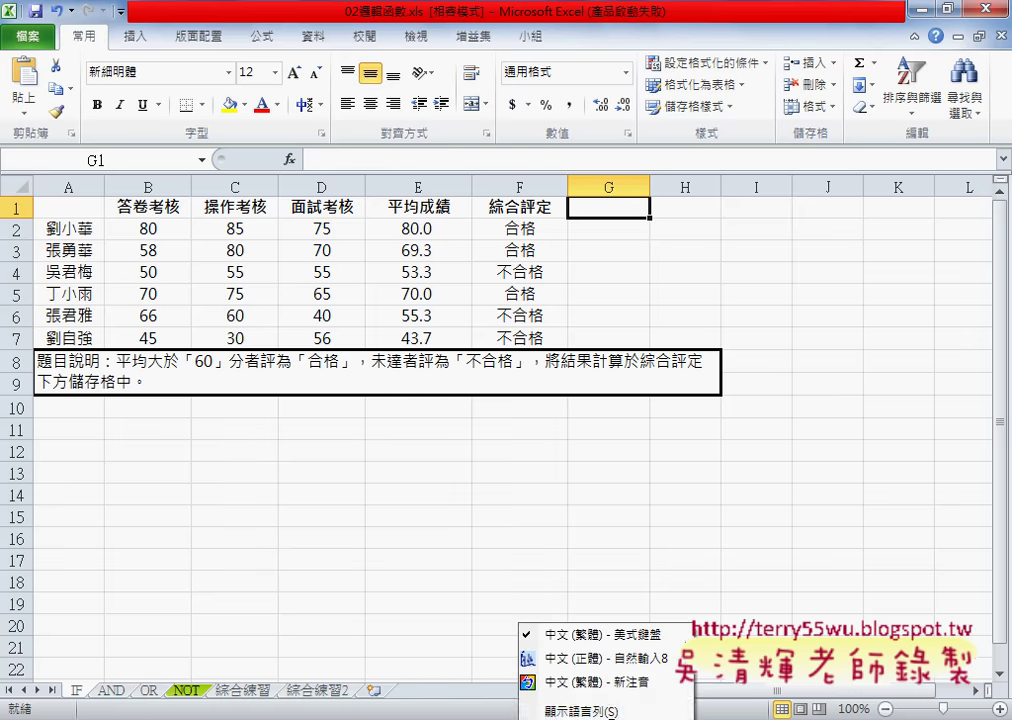
left_click(575, 682)
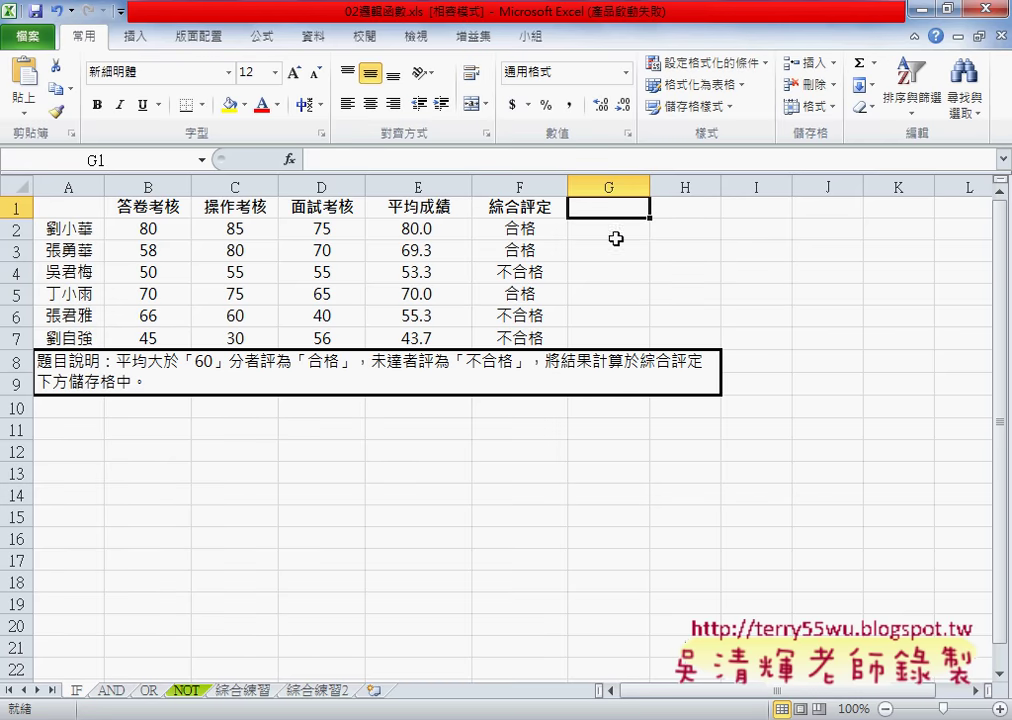
left_click_drag(614, 229, 611, 328)
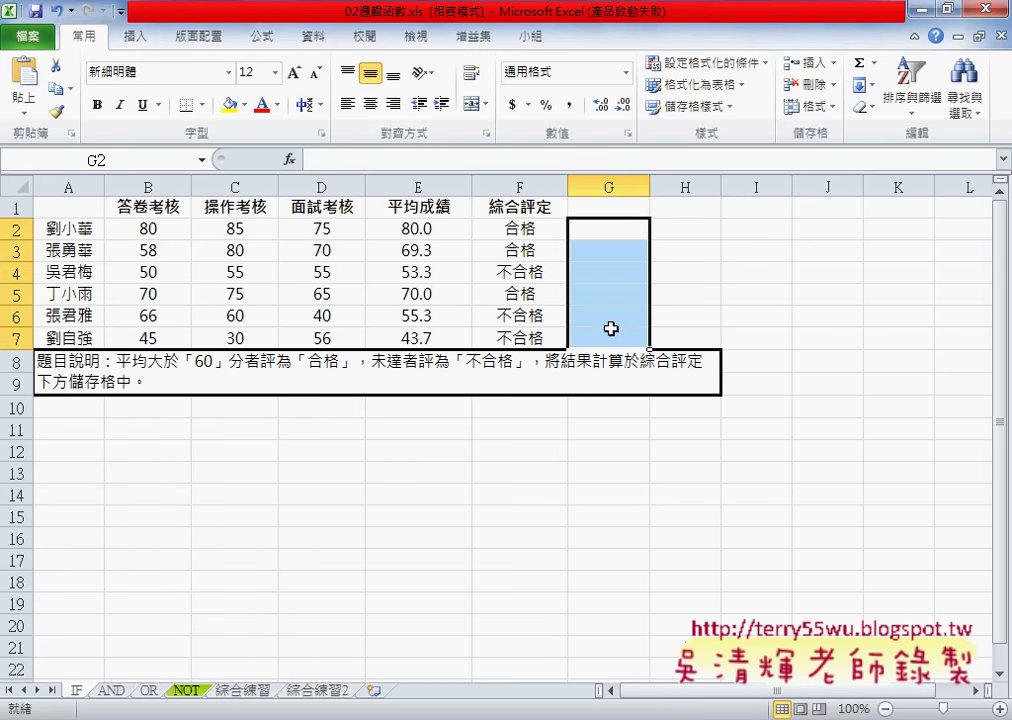
left_click(603, 207)
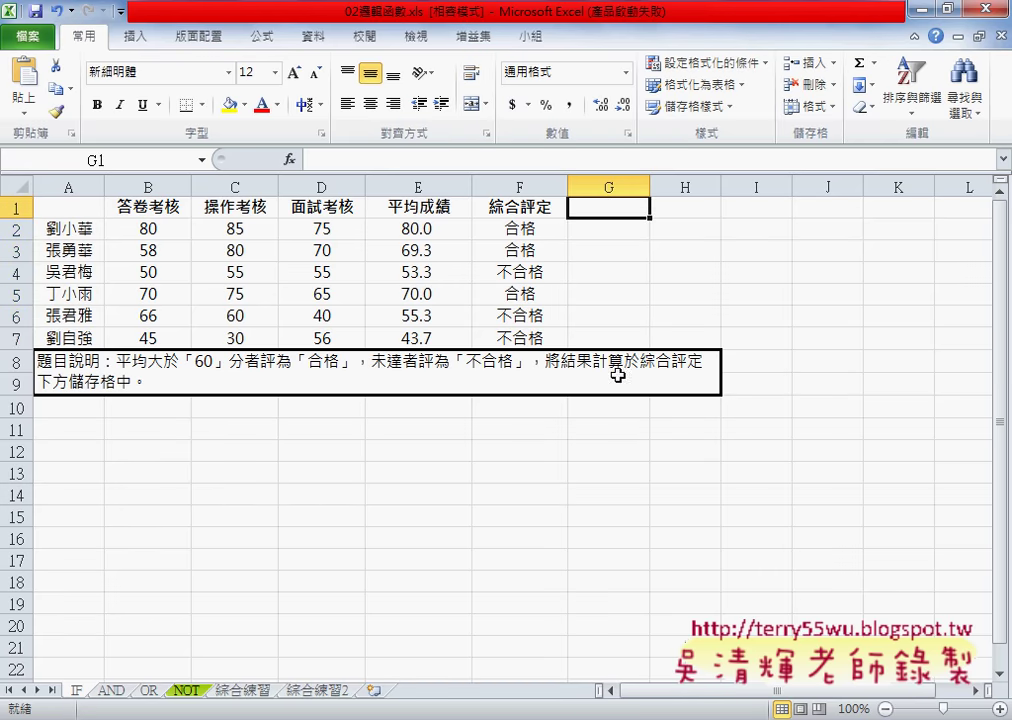
Step: Choose a different keyboard layout in the input method's 鍵盤 properties and confirm
right_click(538, 671)
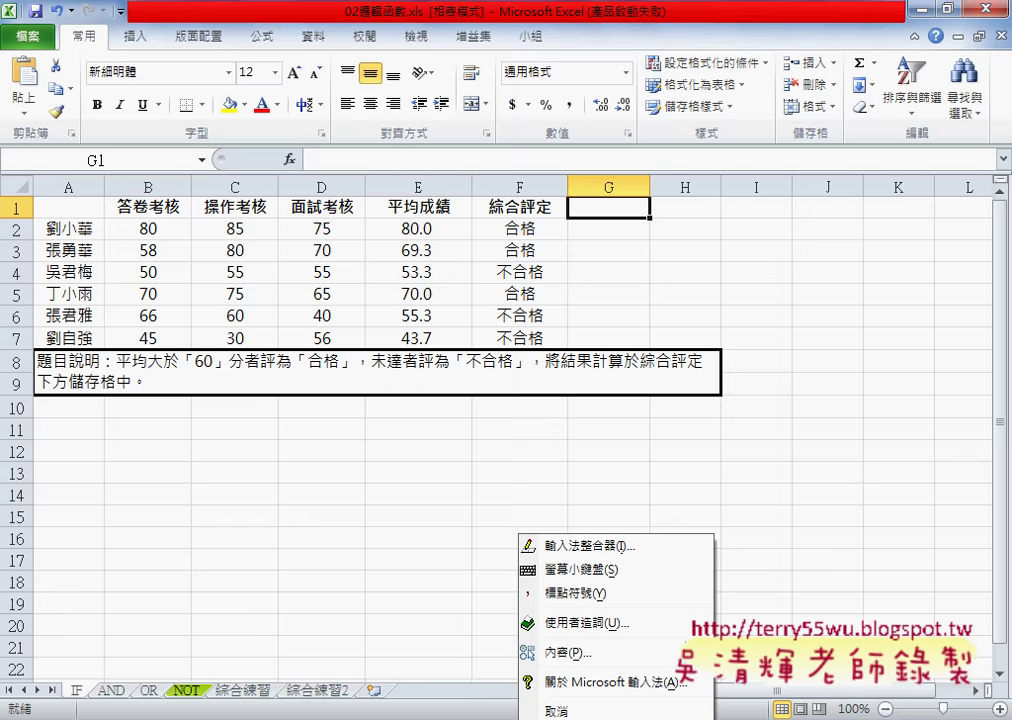
left_click(566, 673)
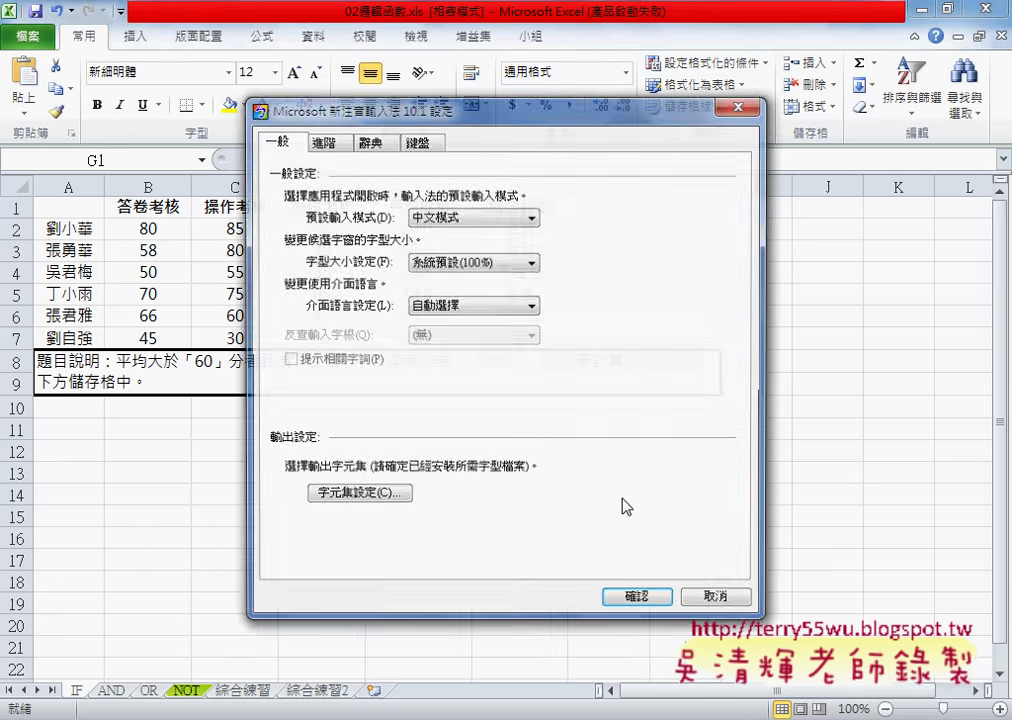
left_click(428, 141)
left_click(446, 252)
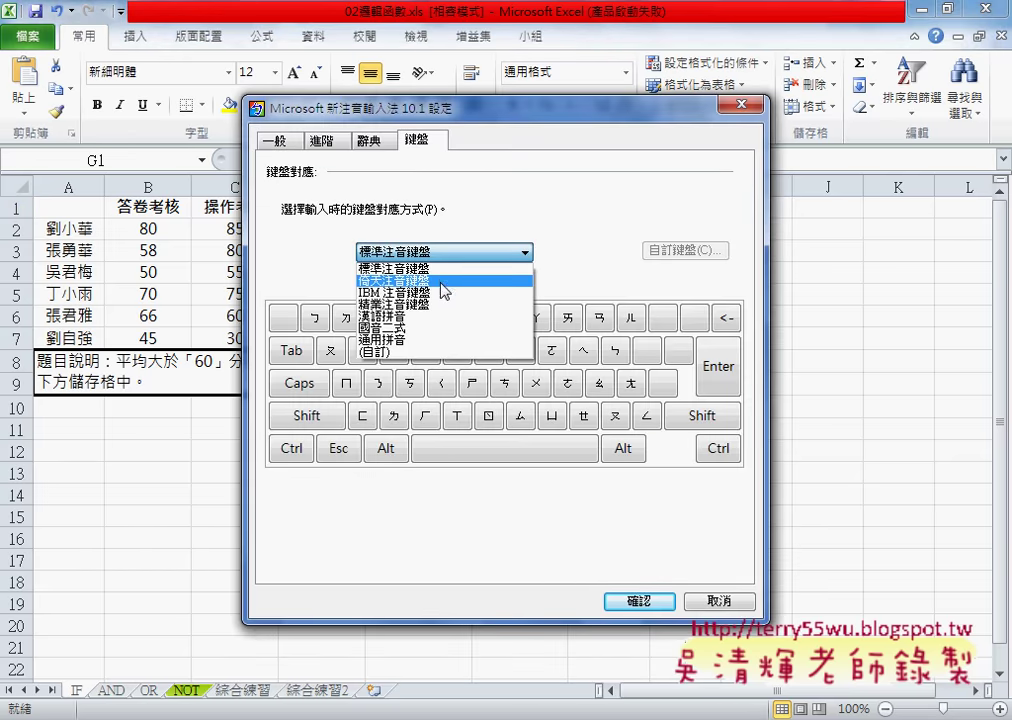
left_click(380, 280)
left_click(639, 600)
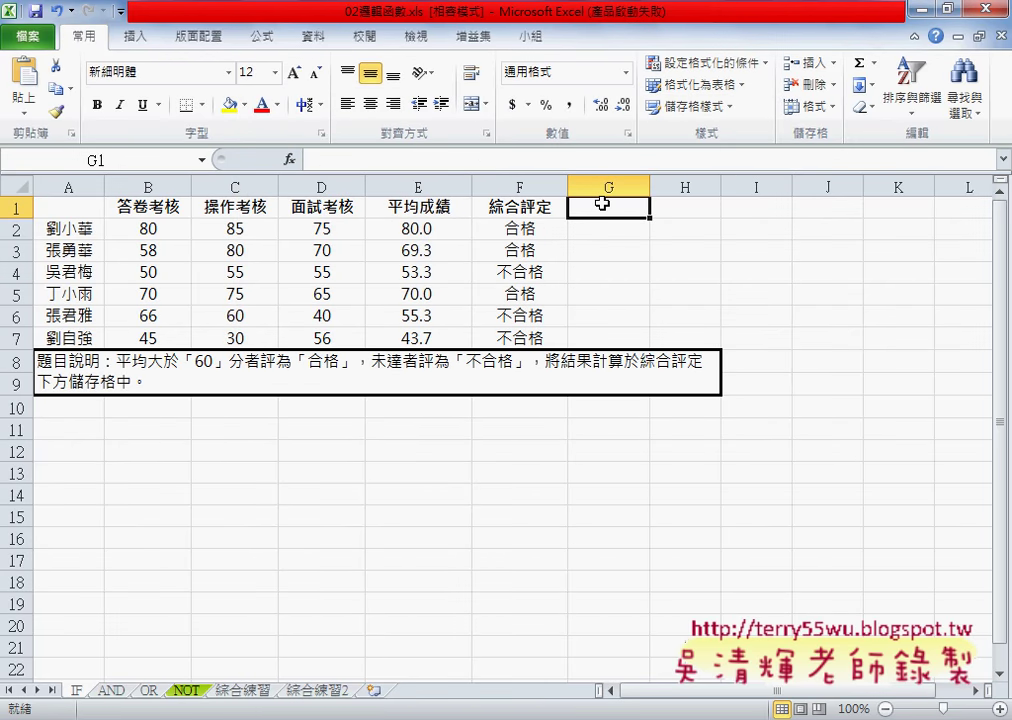
Step: Enter the heading 多重 in G1, review F2's formula, and start a function in G2
type("多")
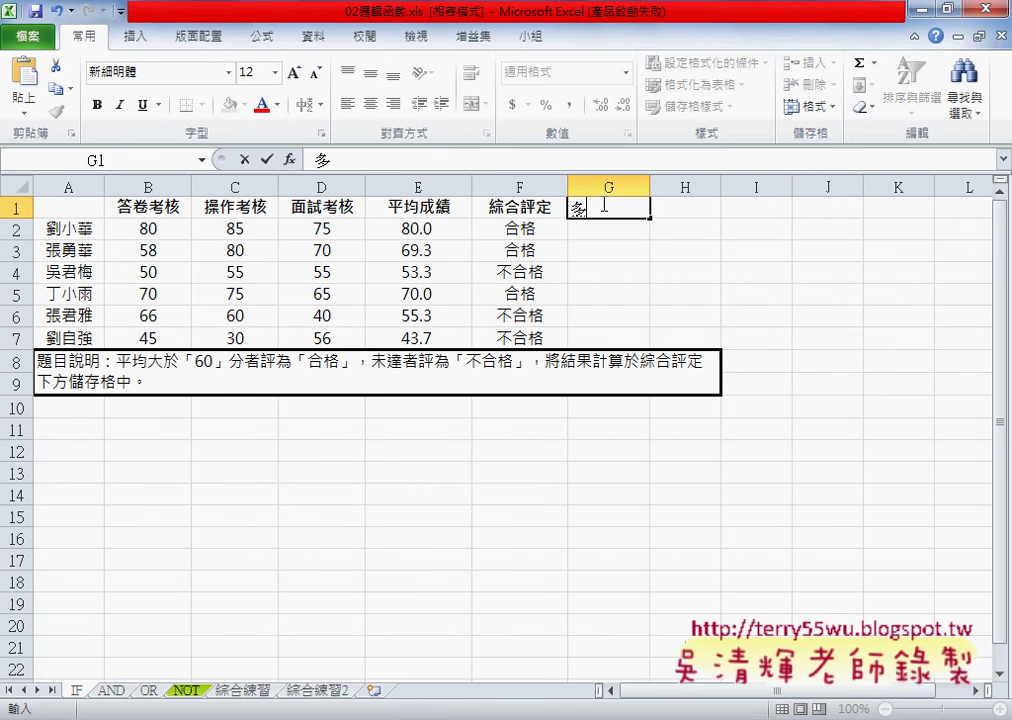
type("重")
key("Return")
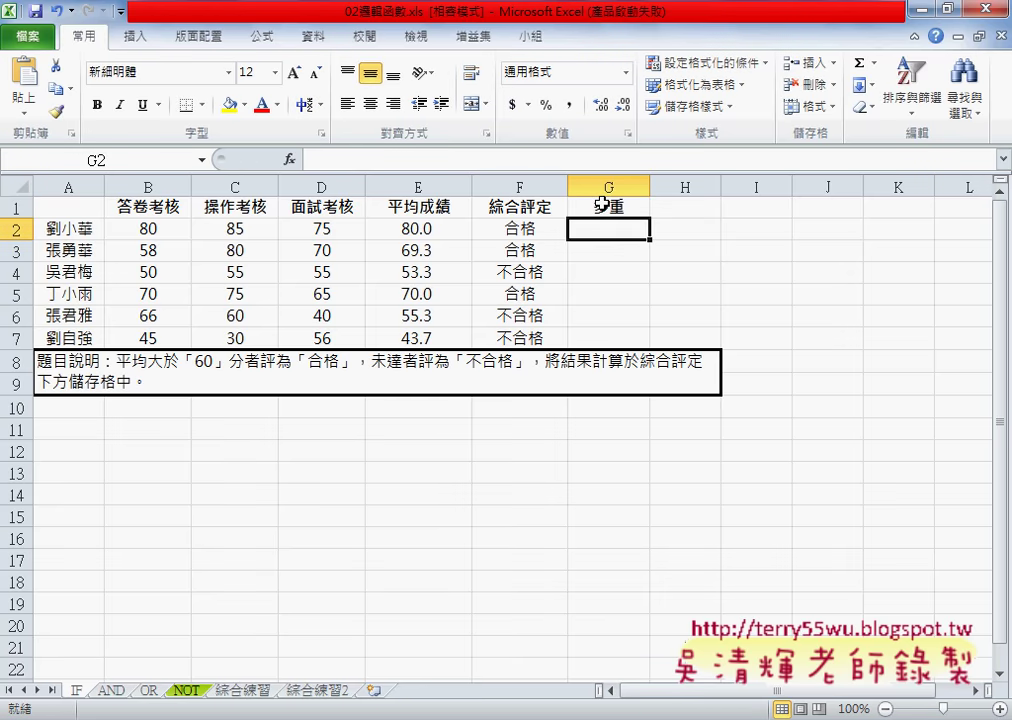
left_click(527, 228)
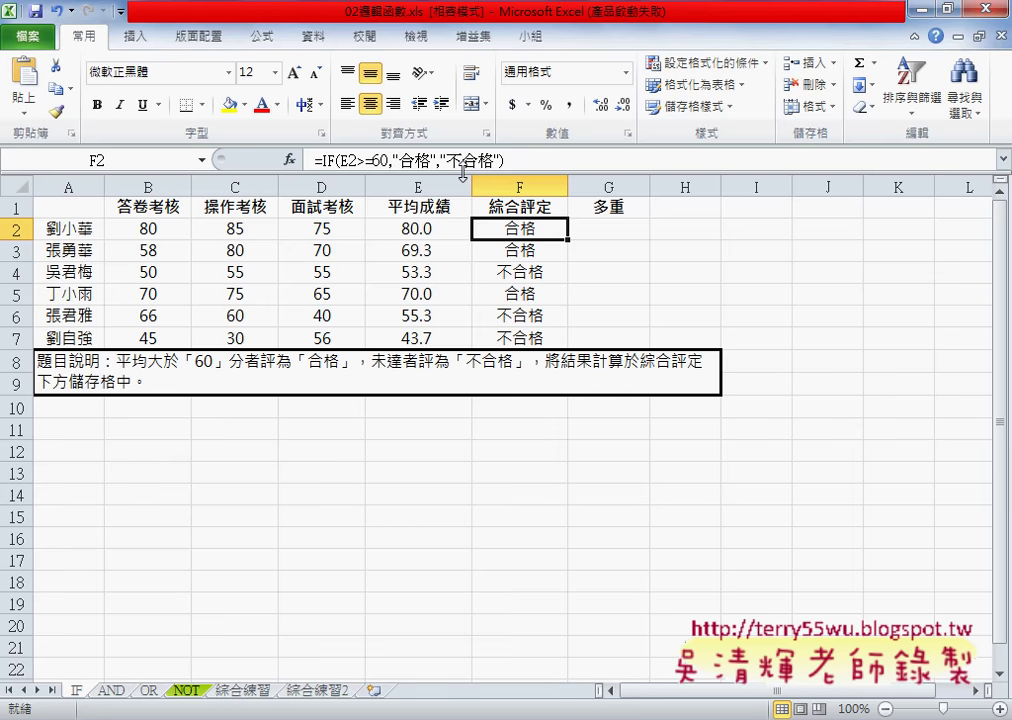
left_click(642, 234)
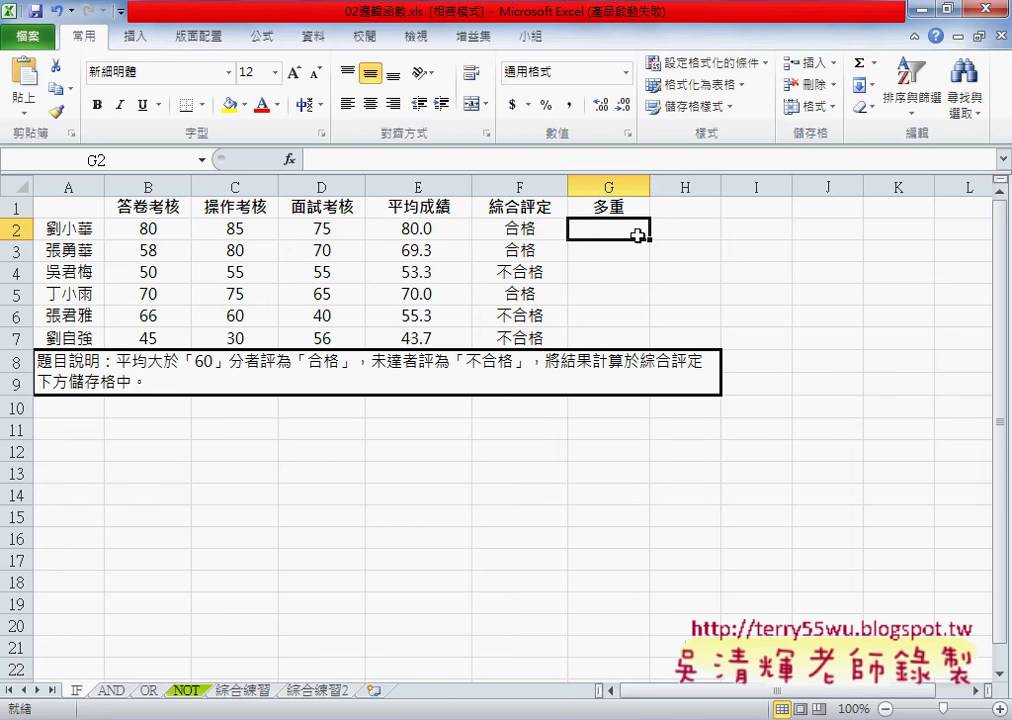
left_click(290, 160)
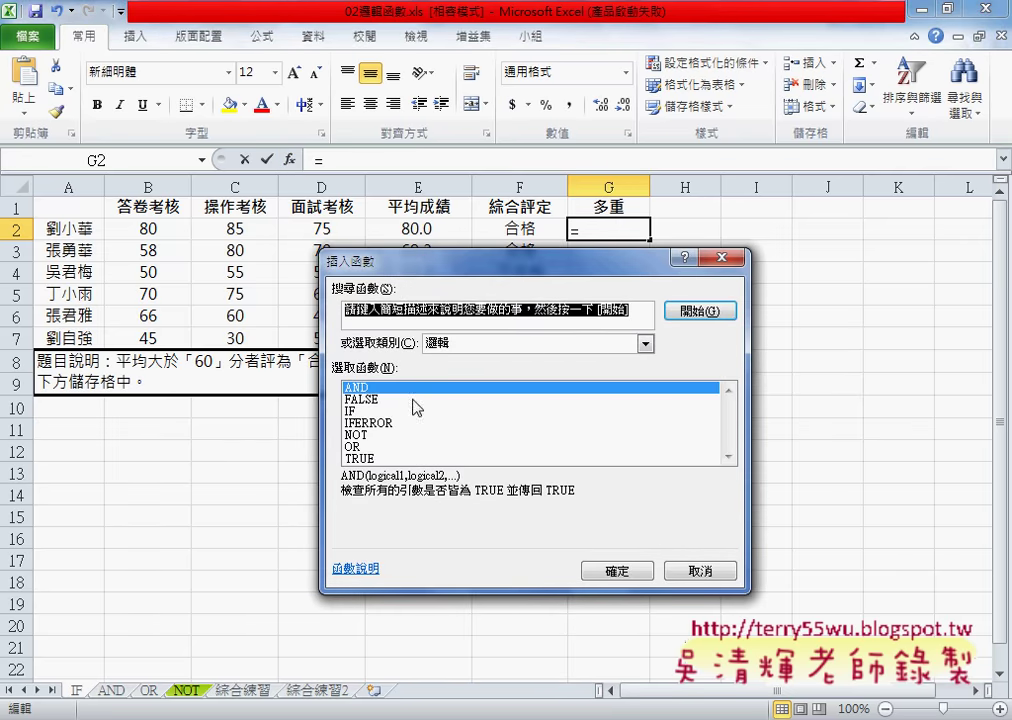
Step: Build G2's IF with test E2>=80 returning "A" when true
left_click(352, 411)
left_click(612, 568)
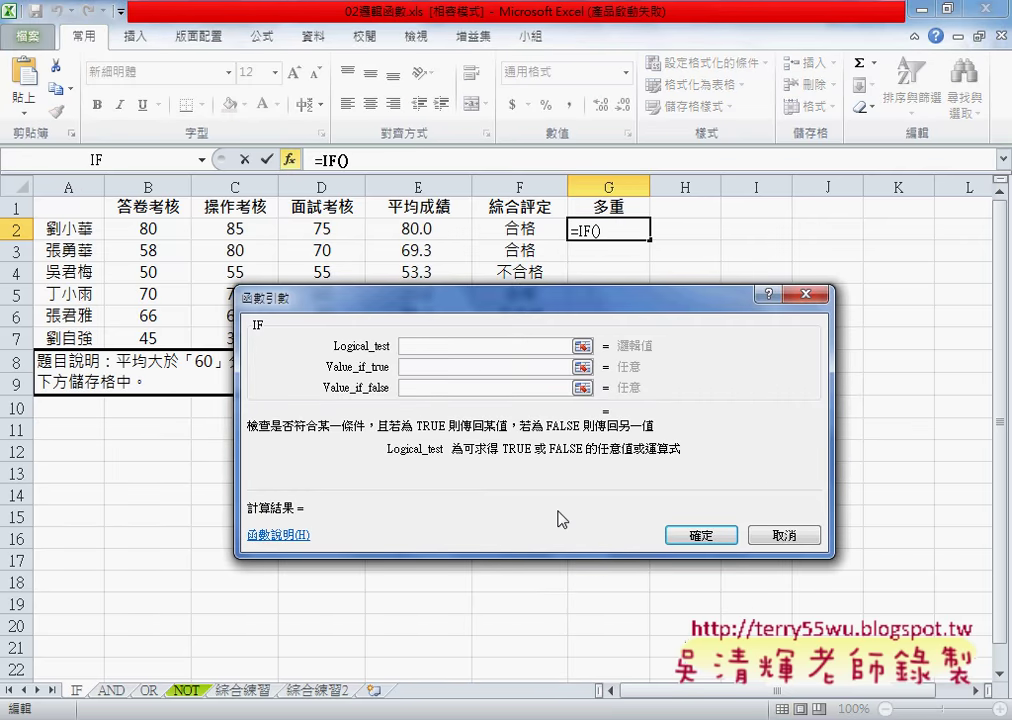
left_click(432, 228)
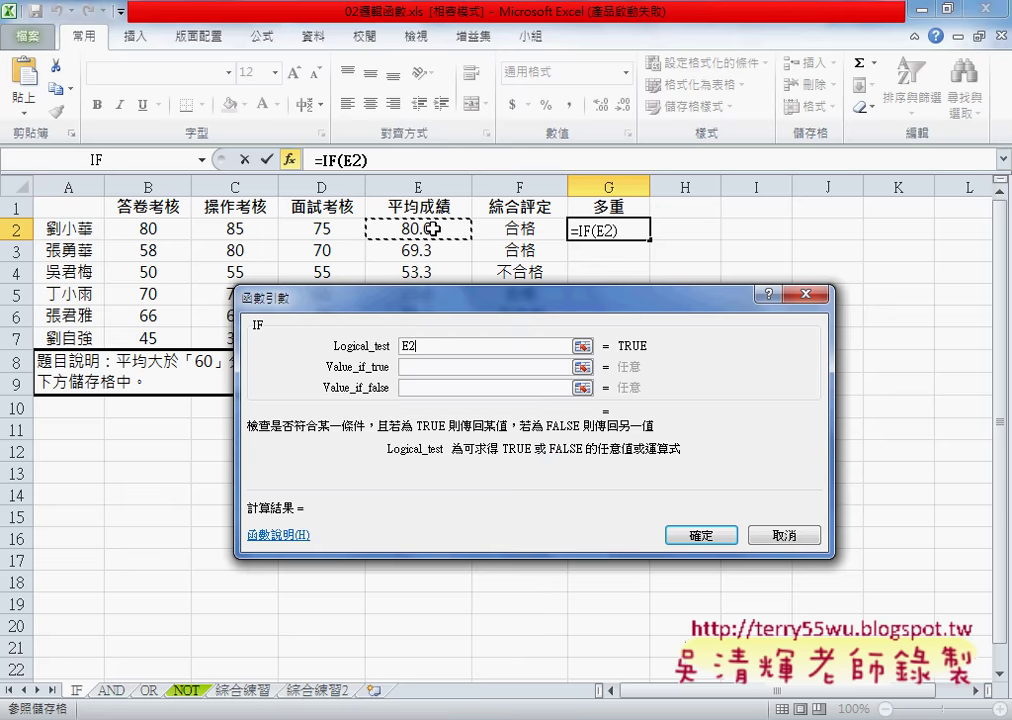
type(">")
key("BackSpace")
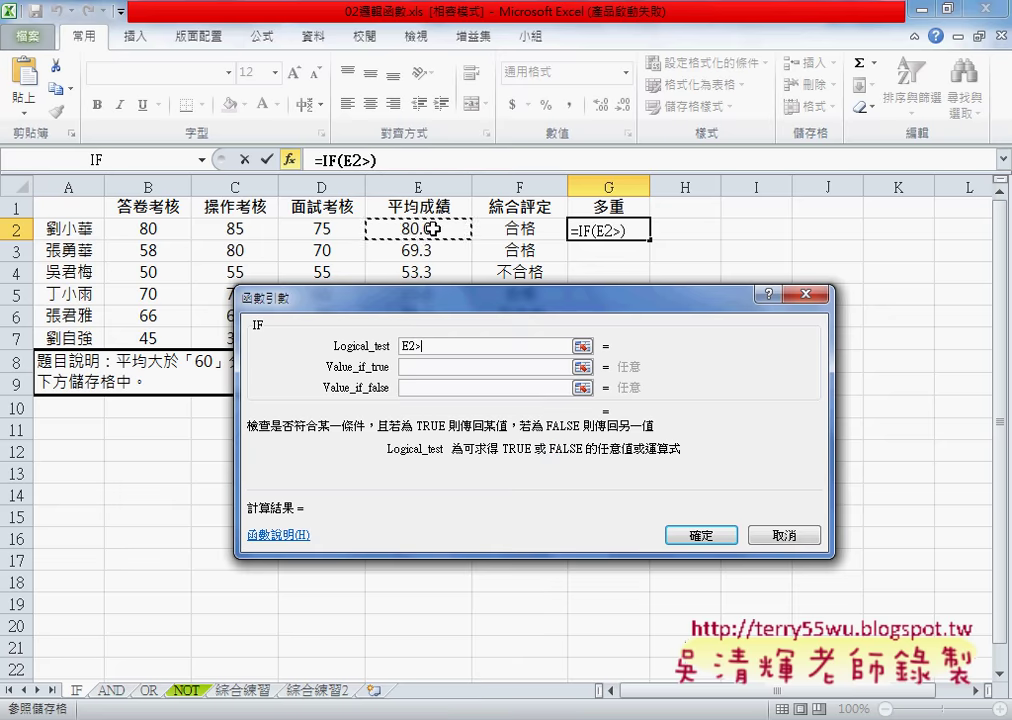
type("=80")
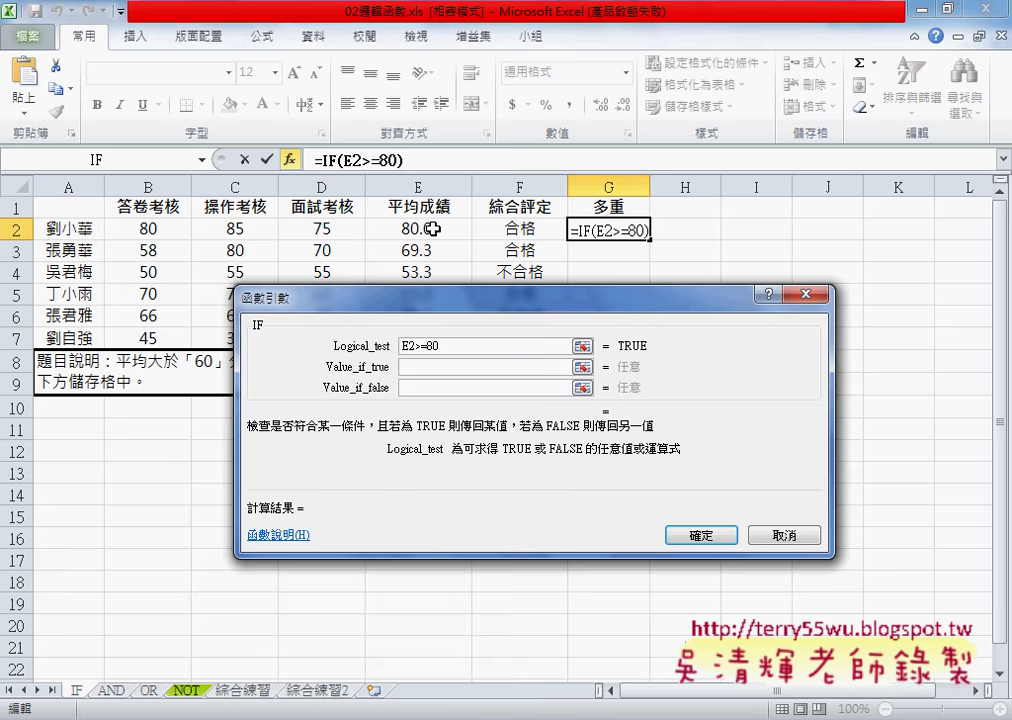
key("Tab")
type("A")
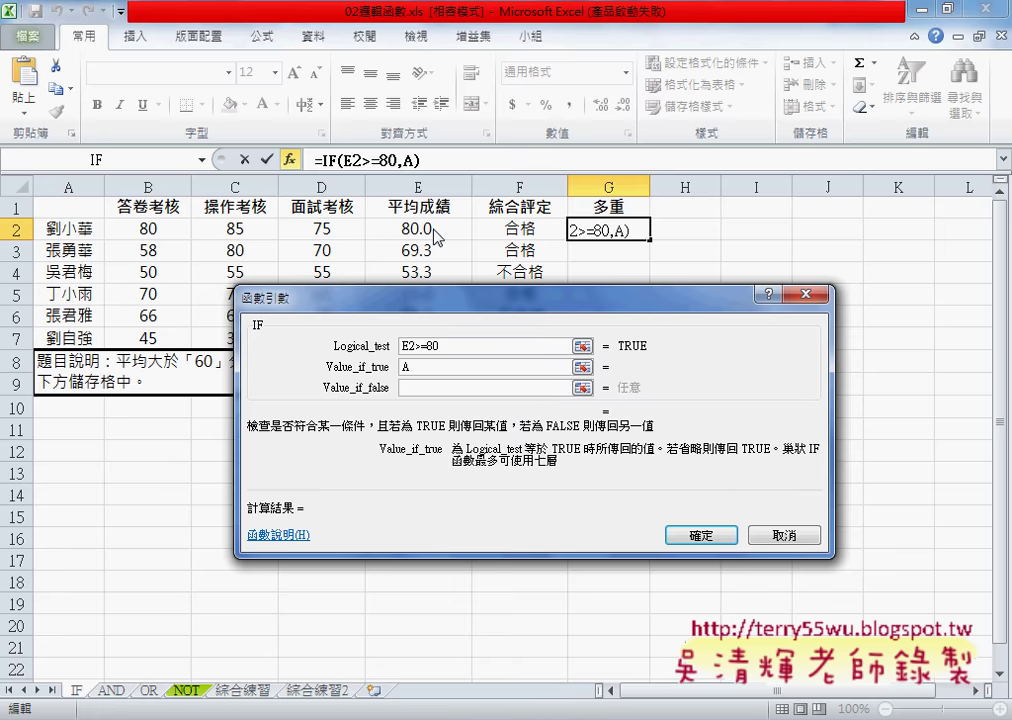
left_click(435, 390)
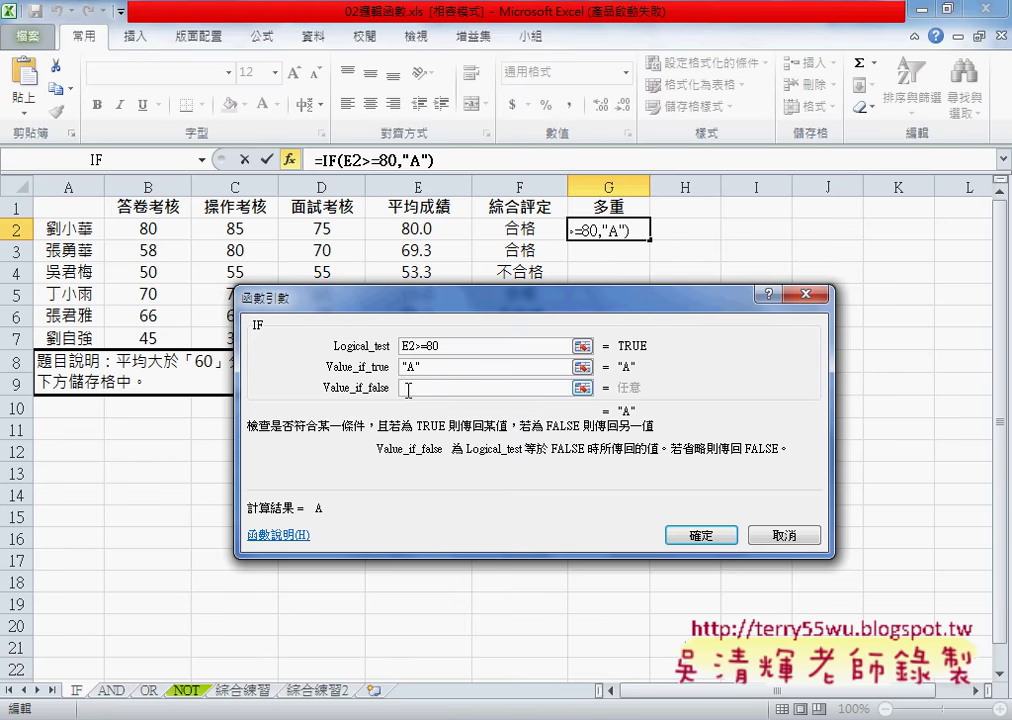
Step: Circle the IF entry in the recent-functions list with red annotations, then clear them
left_click(202, 162)
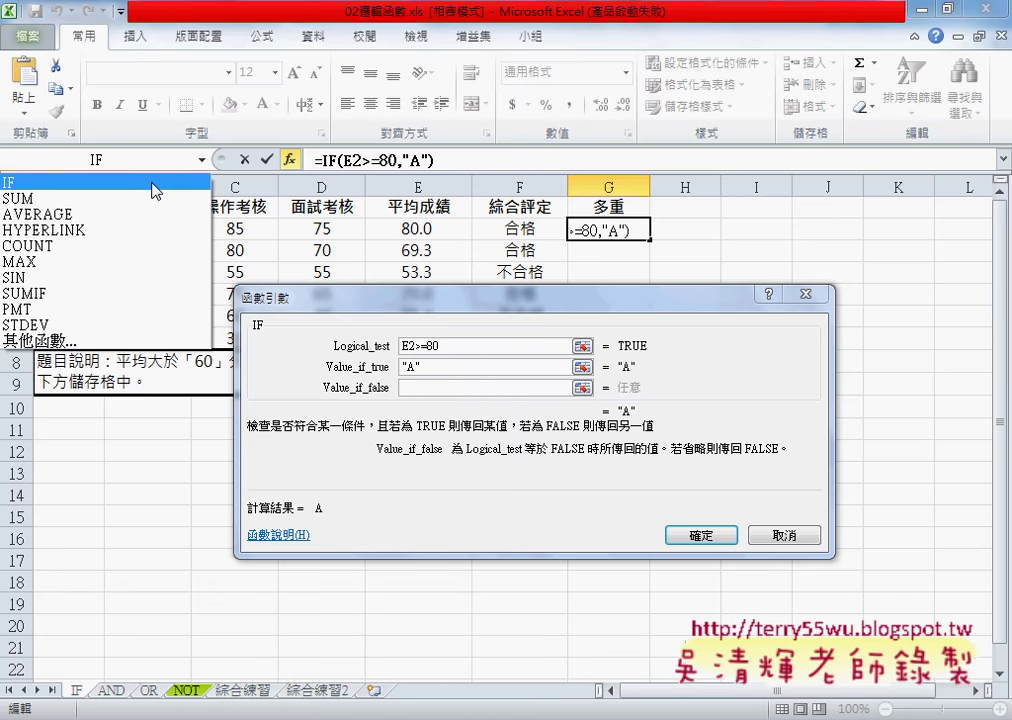
mouse_move(296, 146)
left_mouse_down()
mouse_move(293, 170)
mouse_move(297, 150)
left_mouse_up()
left_click_drag(212, 147, 200, 146)
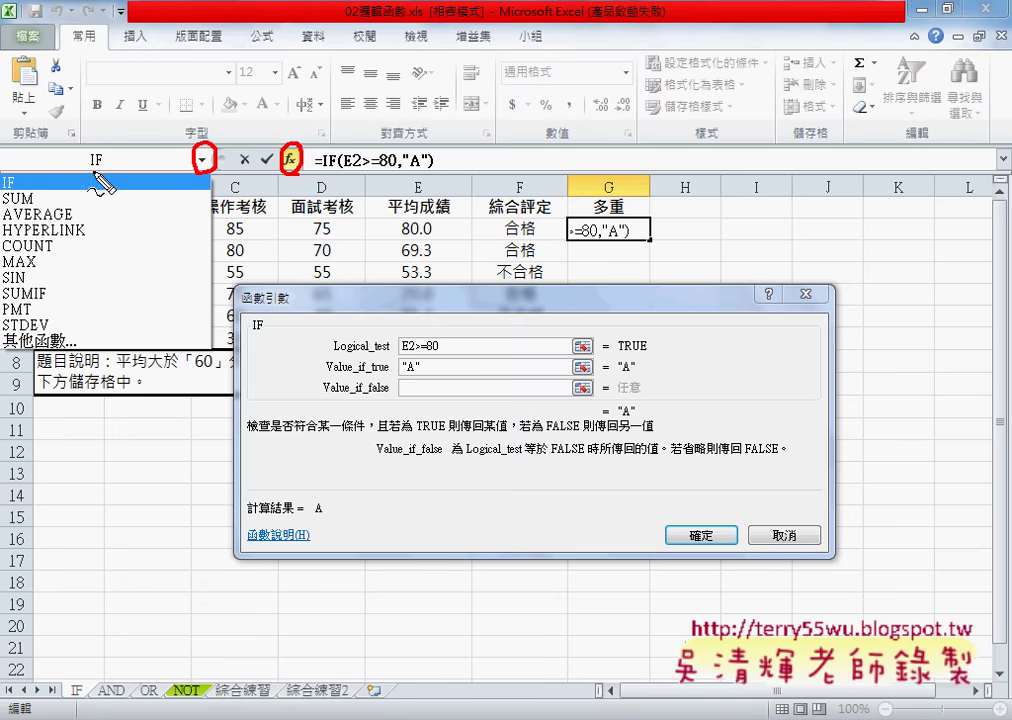
left_click_drag(105, 143, 101, 175)
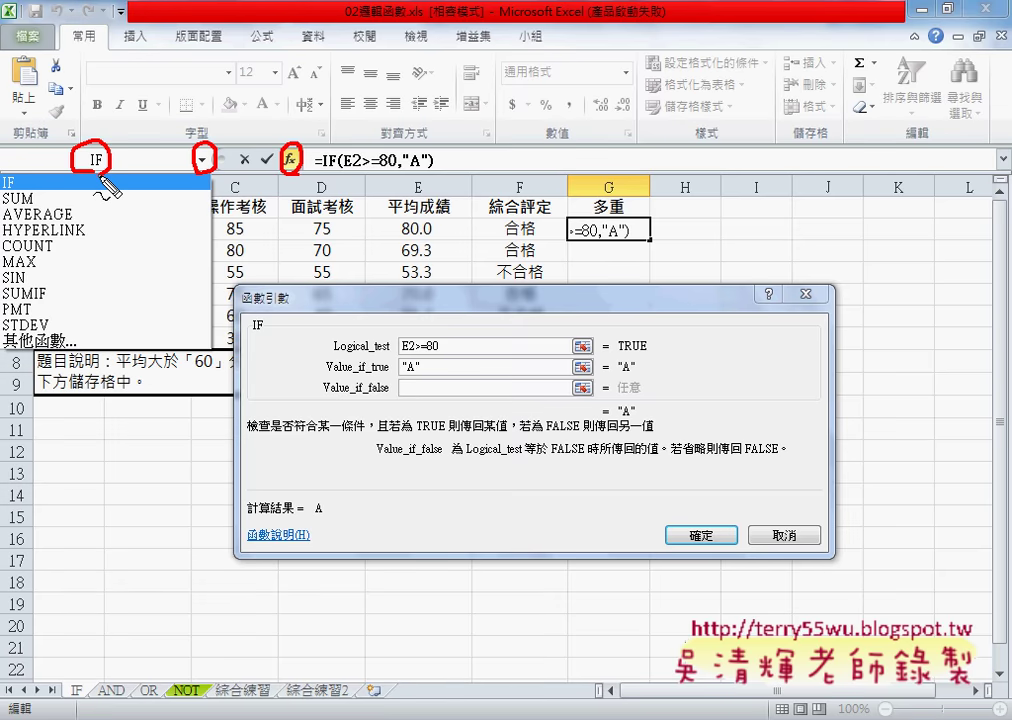
key("Escape")
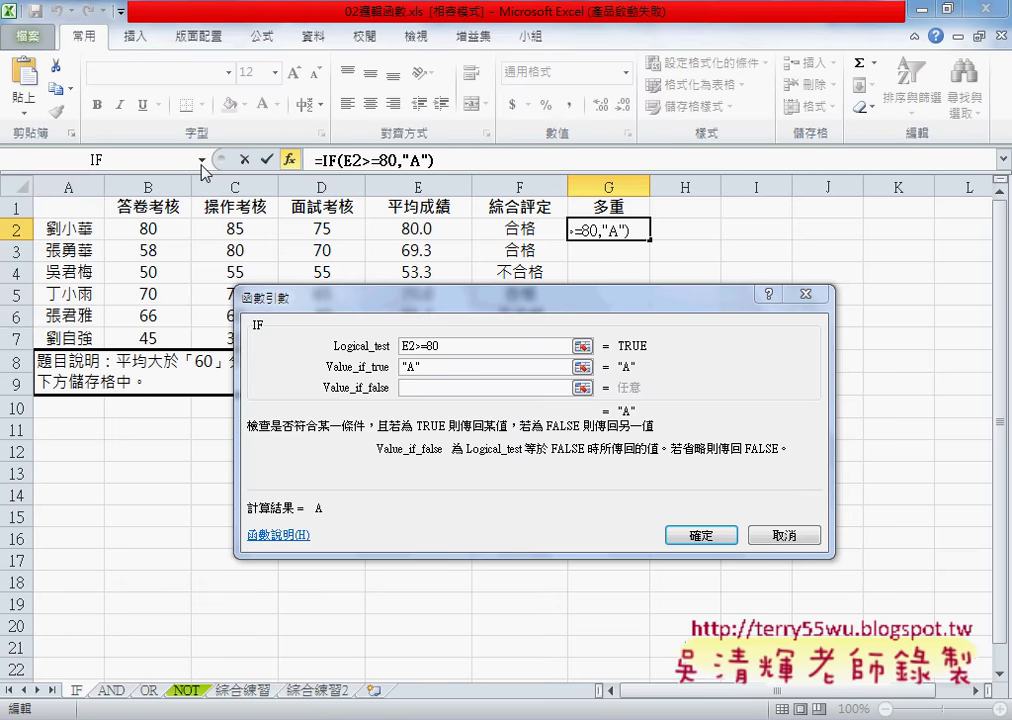
Step: Nest IF(E2>=70,"B") into the false result of G2's formula
left_click(201, 160)
left_click(149, 179)
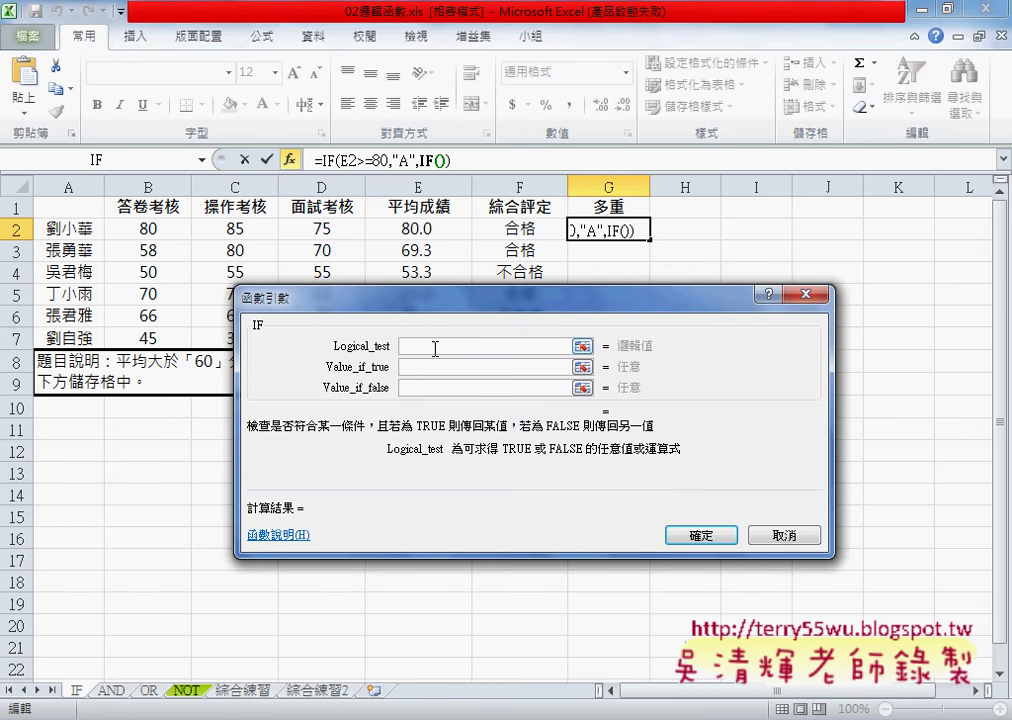
left_click(438, 232)
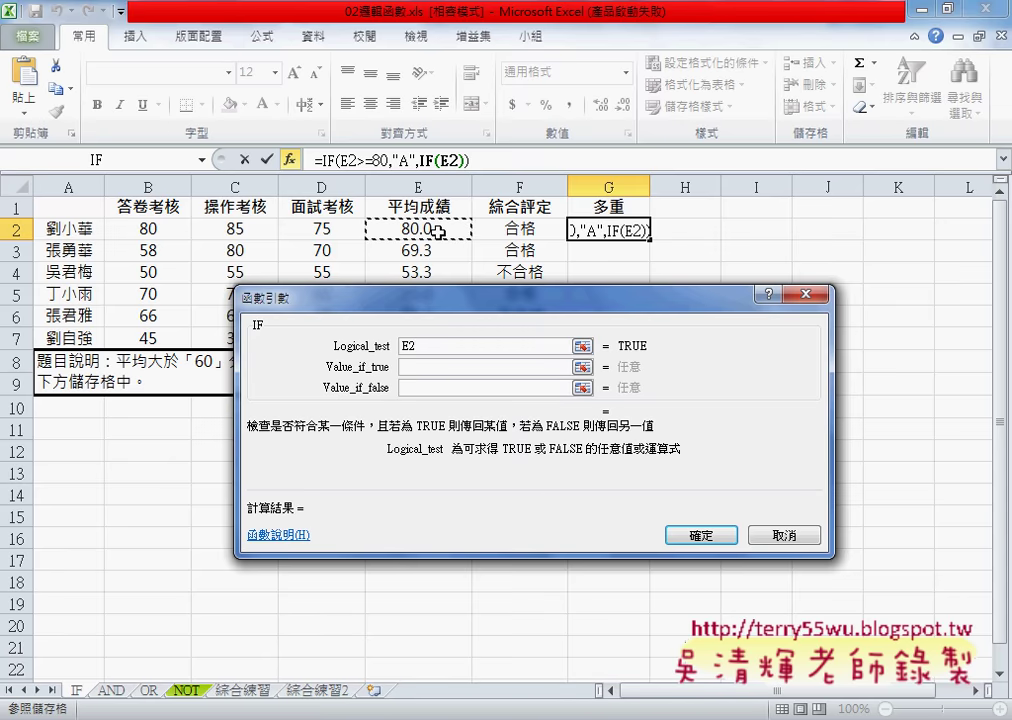
type(">=70")
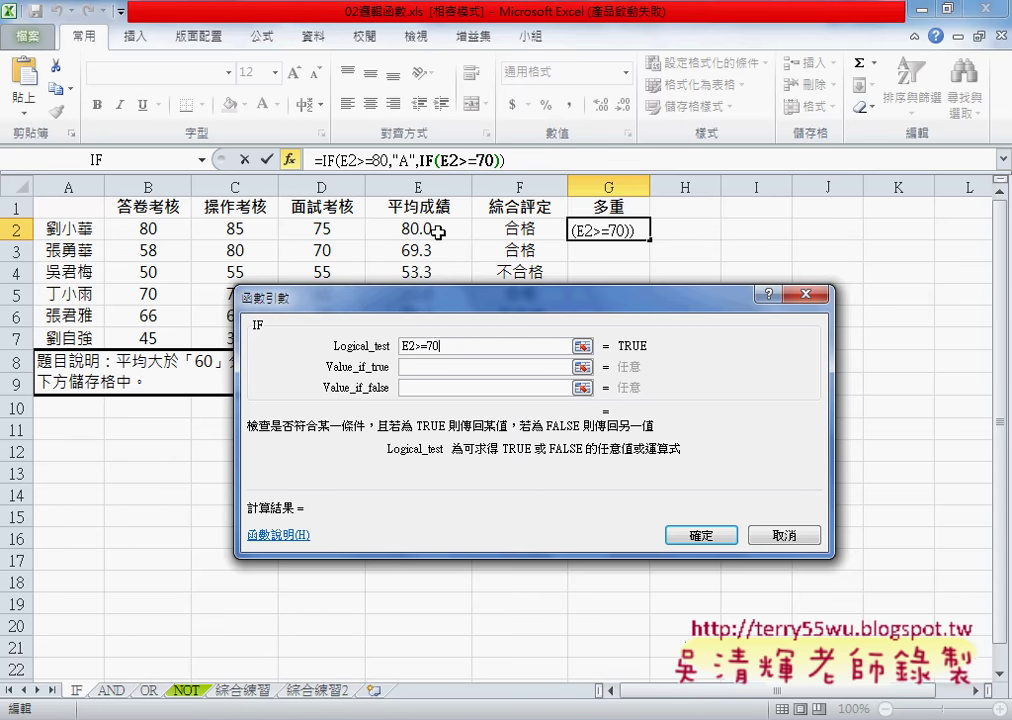
key("Tab")
type("B")
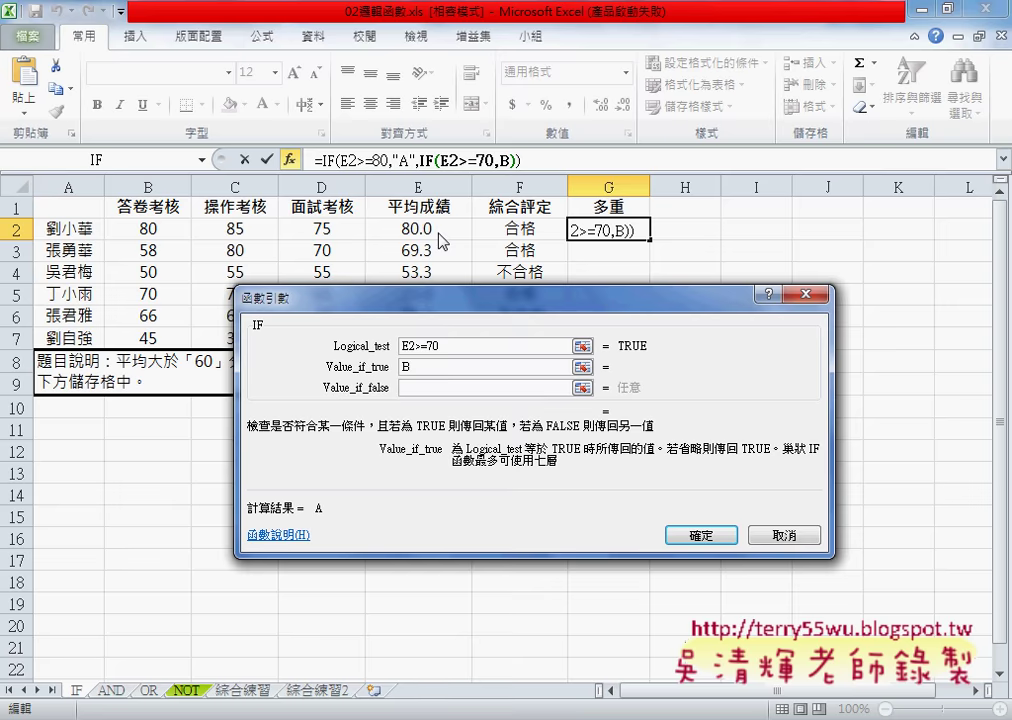
key("Tab")
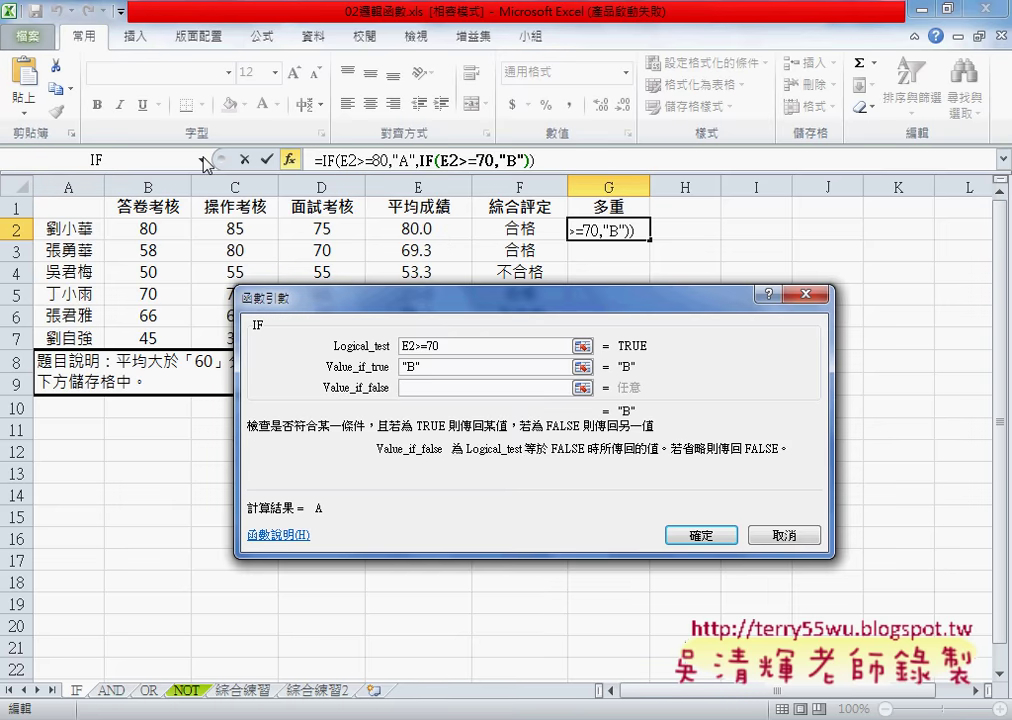
Step: Nest IF(E2>=60,"C","D") as the final fallback and confirm the formula
left_click(201, 160)
left_click(131, 177)
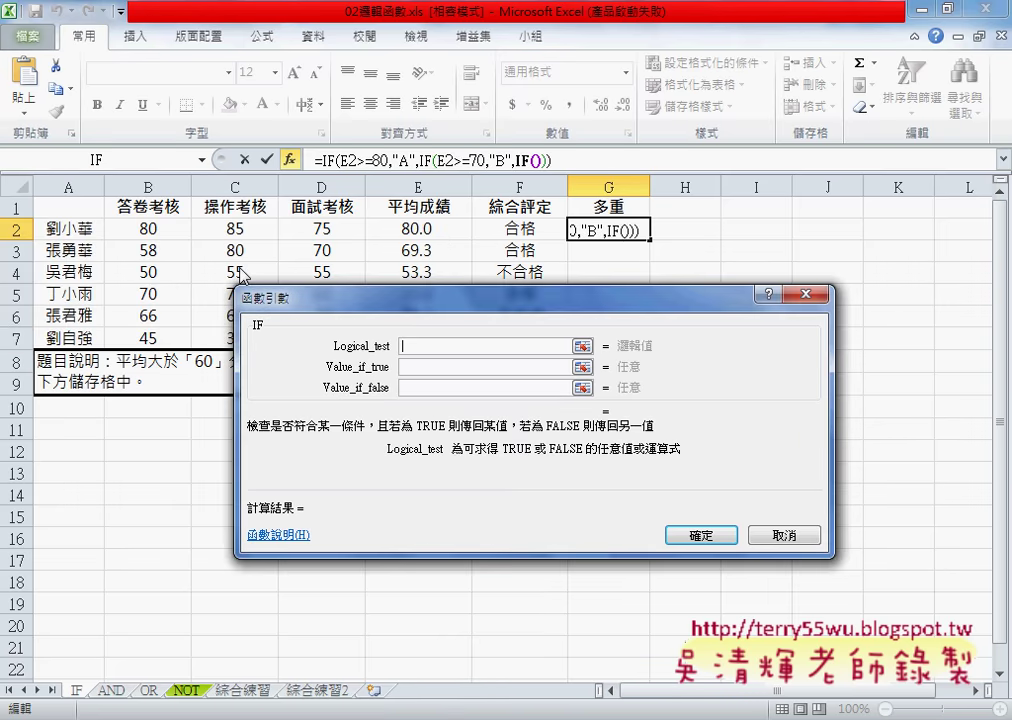
left_click(426, 228)
type(">=")
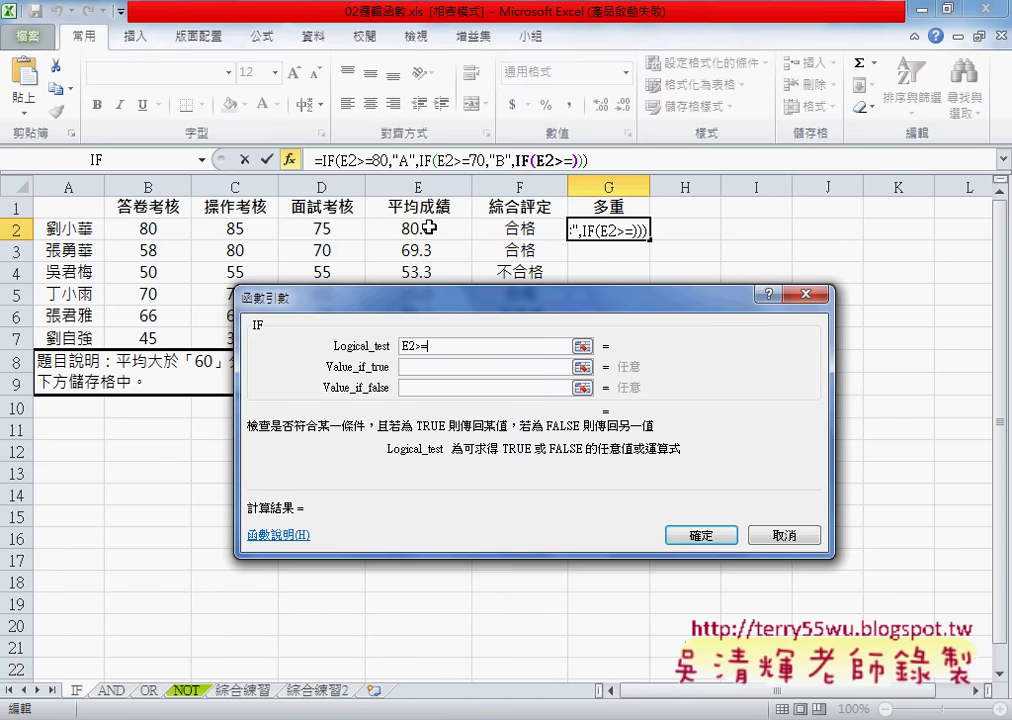
type("60")
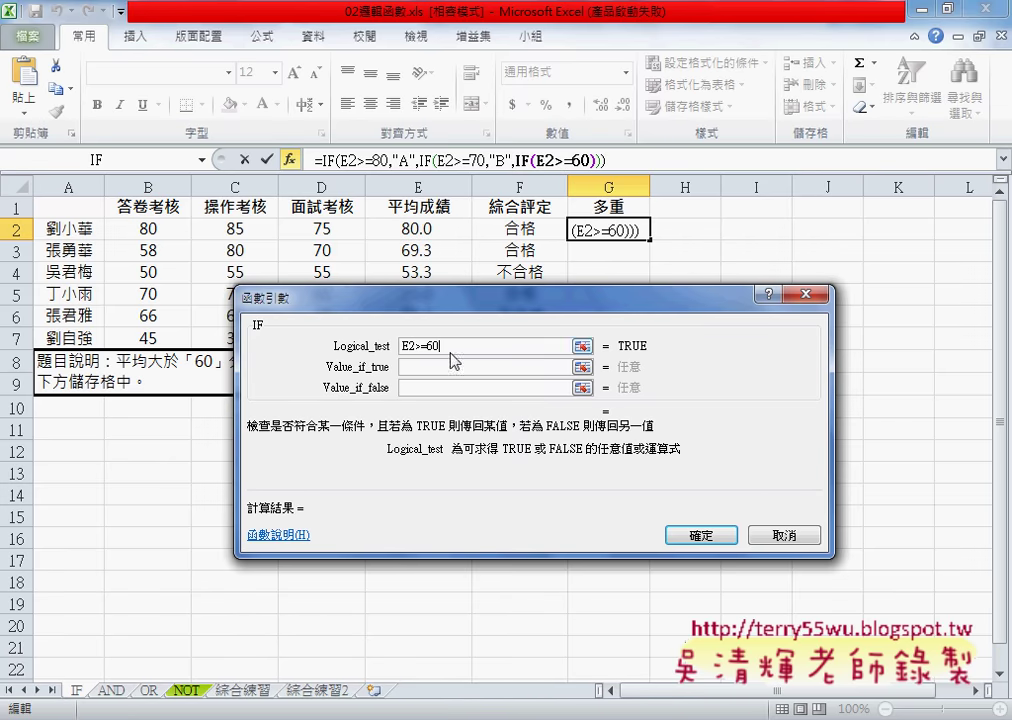
left_click(447, 368)
type("C")
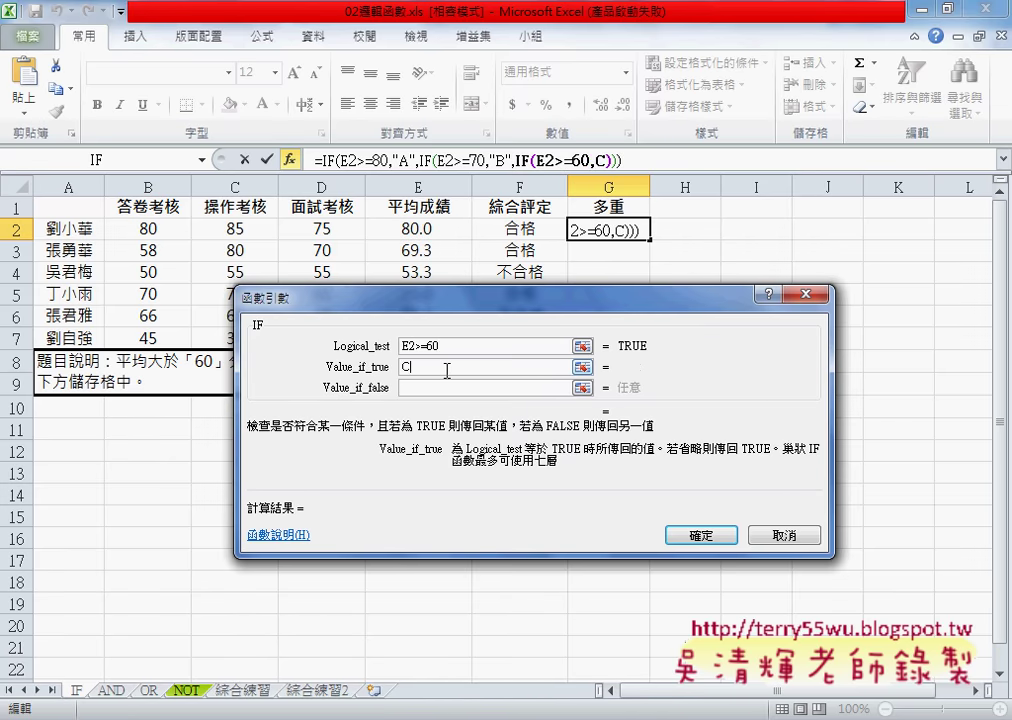
left_click(454, 388)
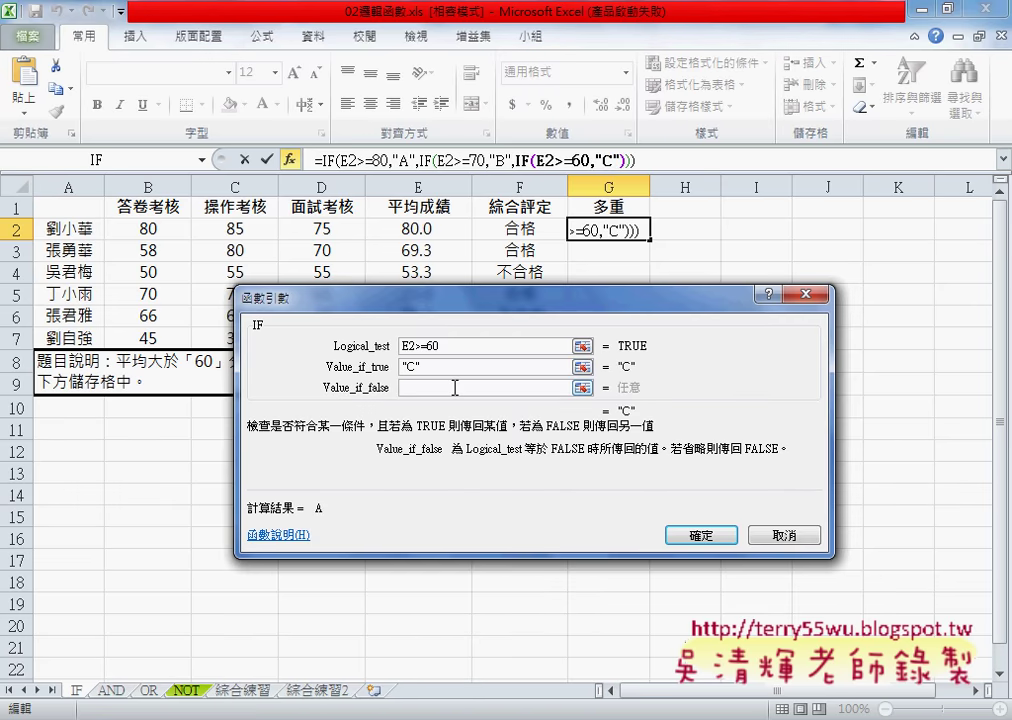
type("D")
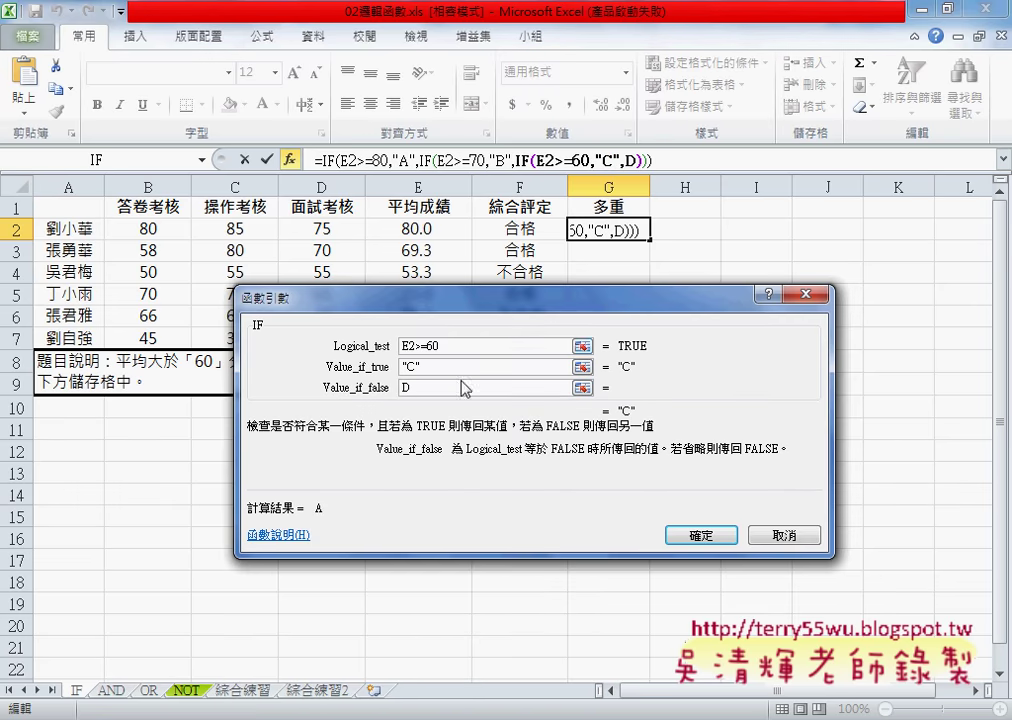
left_click(701, 535)
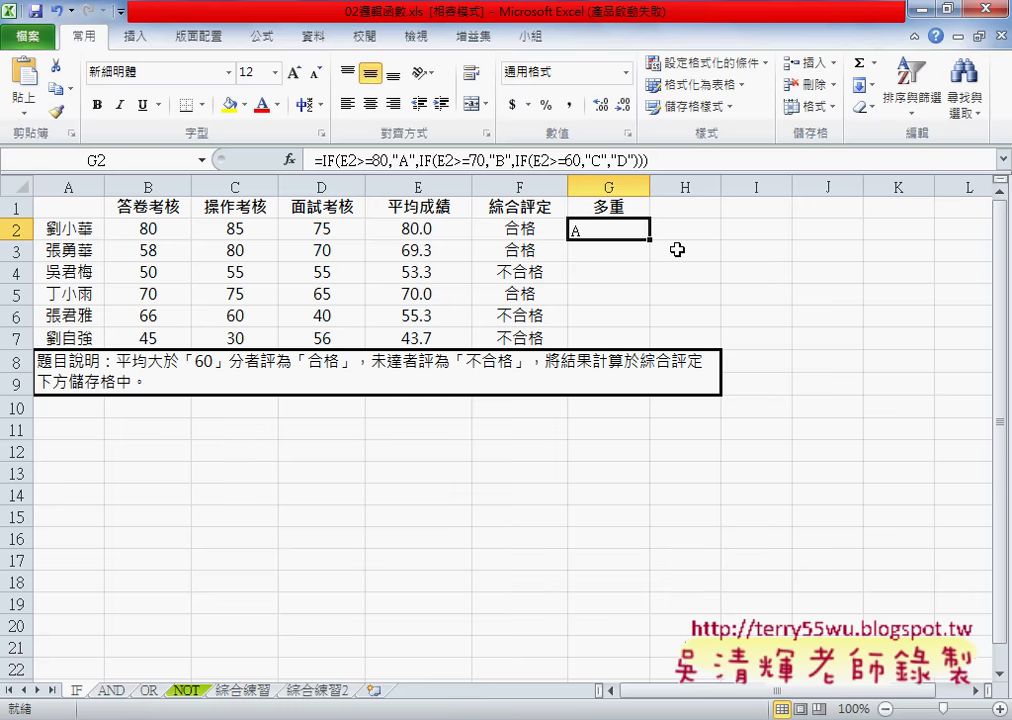
Step: Centre G2 and fill its nested IF down to G7, giving A, C, D, B, D, D
left_click(370, 103)
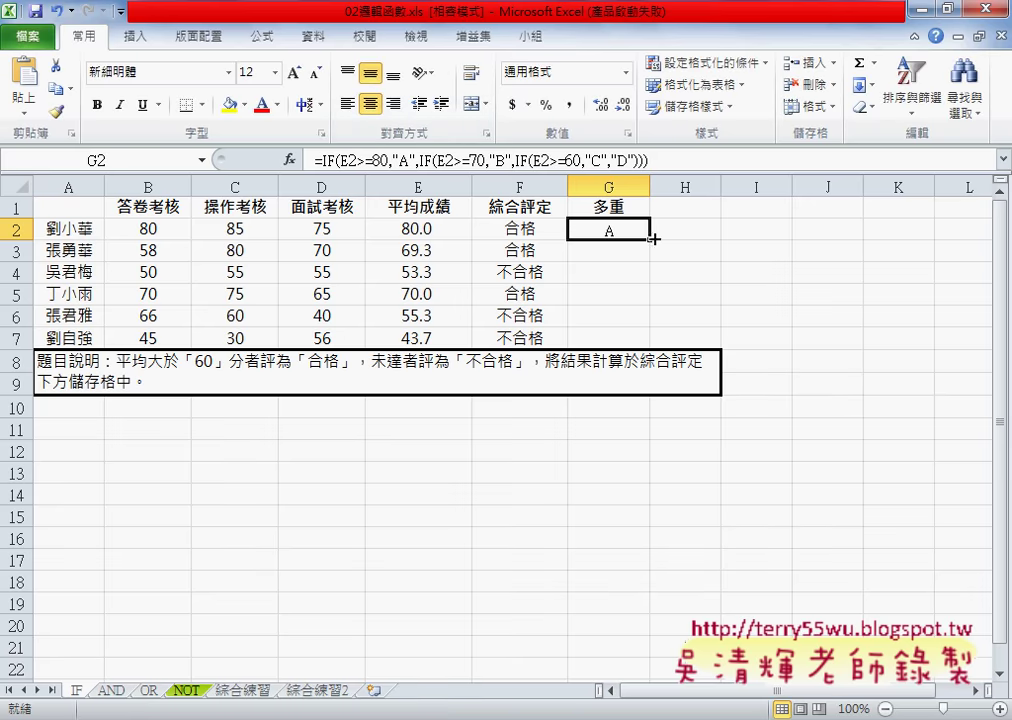
left_click_drag(651, 241, 652, 348)
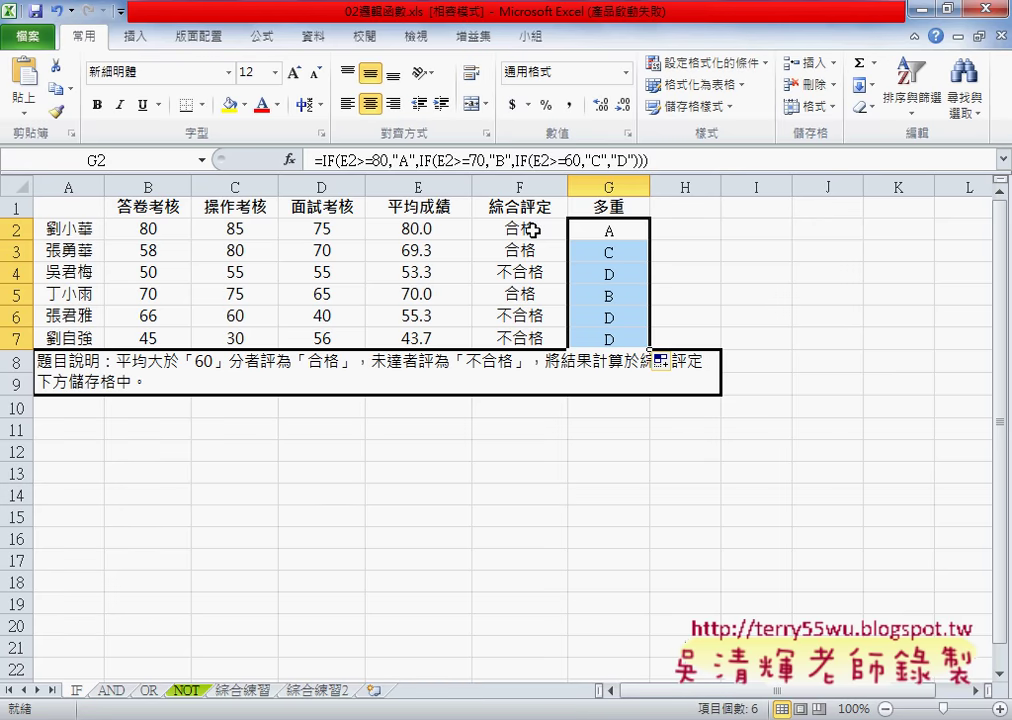
left_click(609, 231)
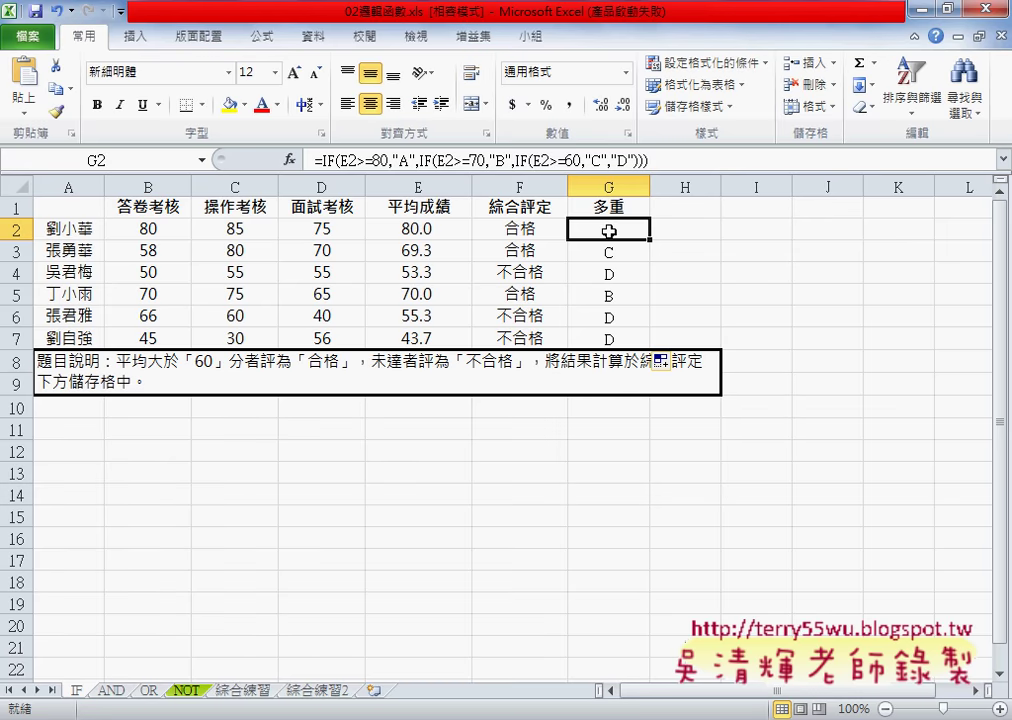
left_click(330, 160)
left_click(289, 159)
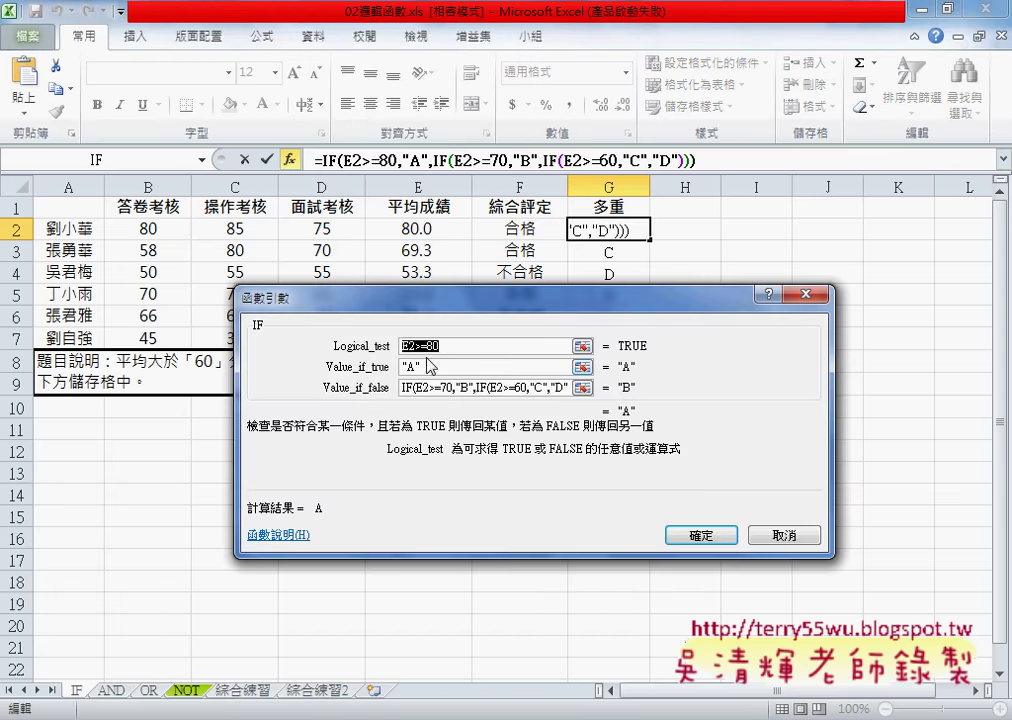
left_click(436, 366)
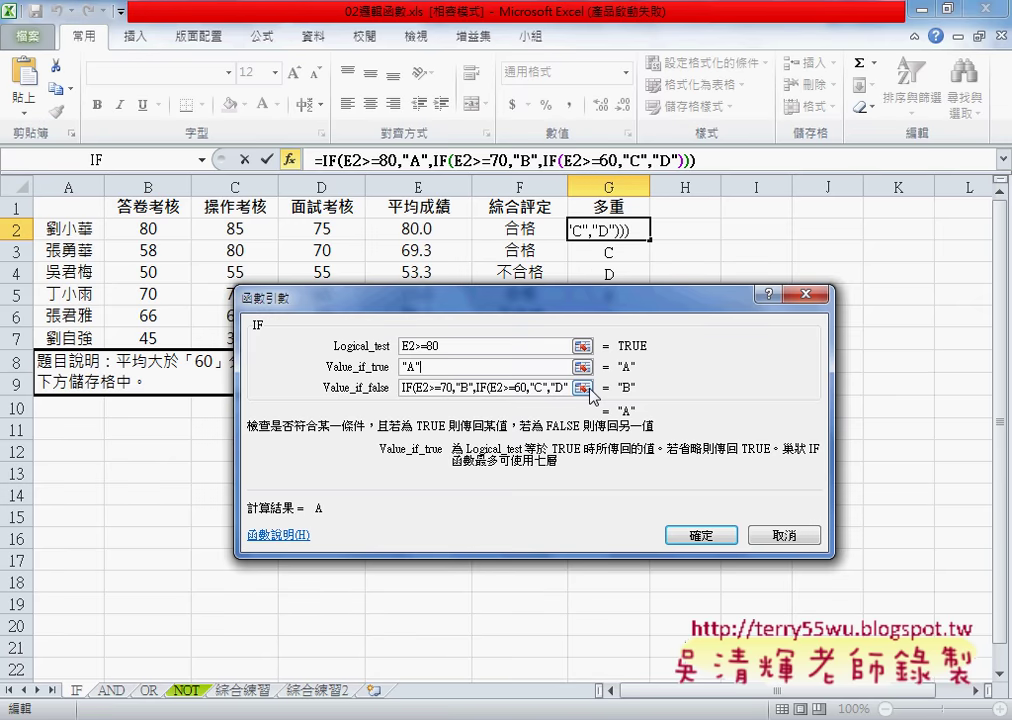
left_click(582, 388)
left_click(786, 535)
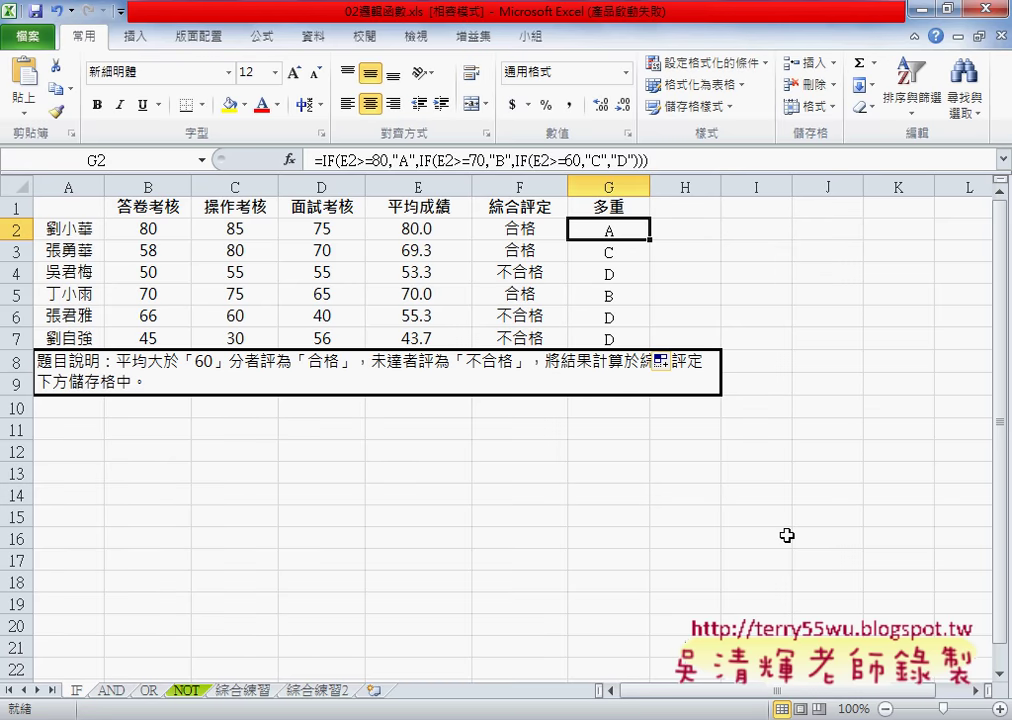
Step: Compare the F2 and G2 formulas, then enter the heading VBA in H1
left_click(514, 227)
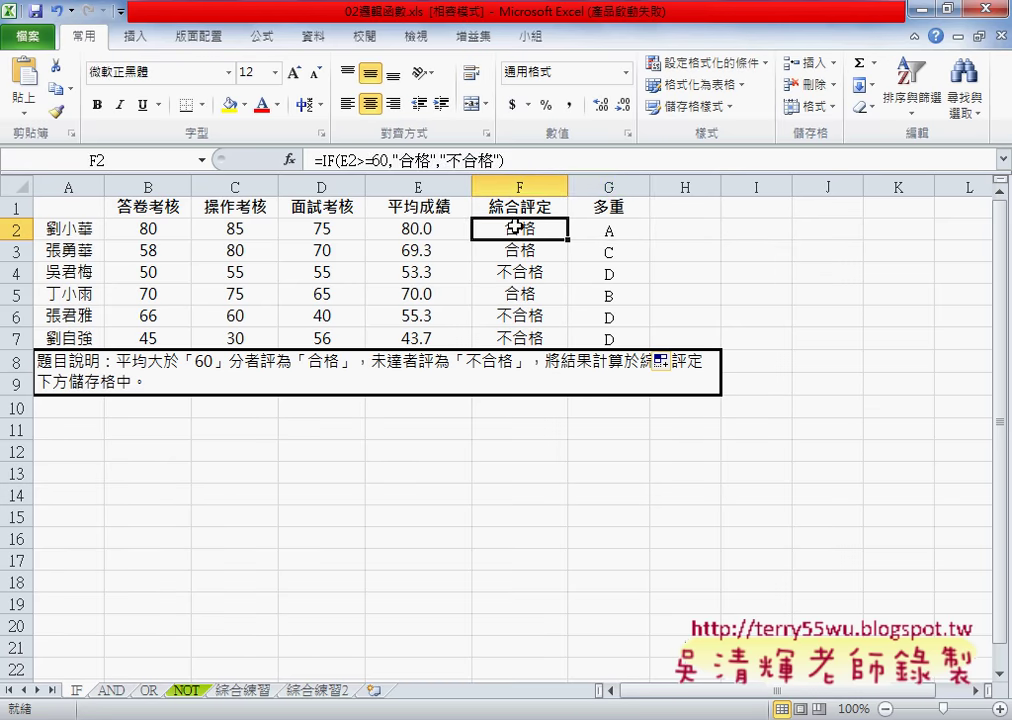
left_click(598, 230)
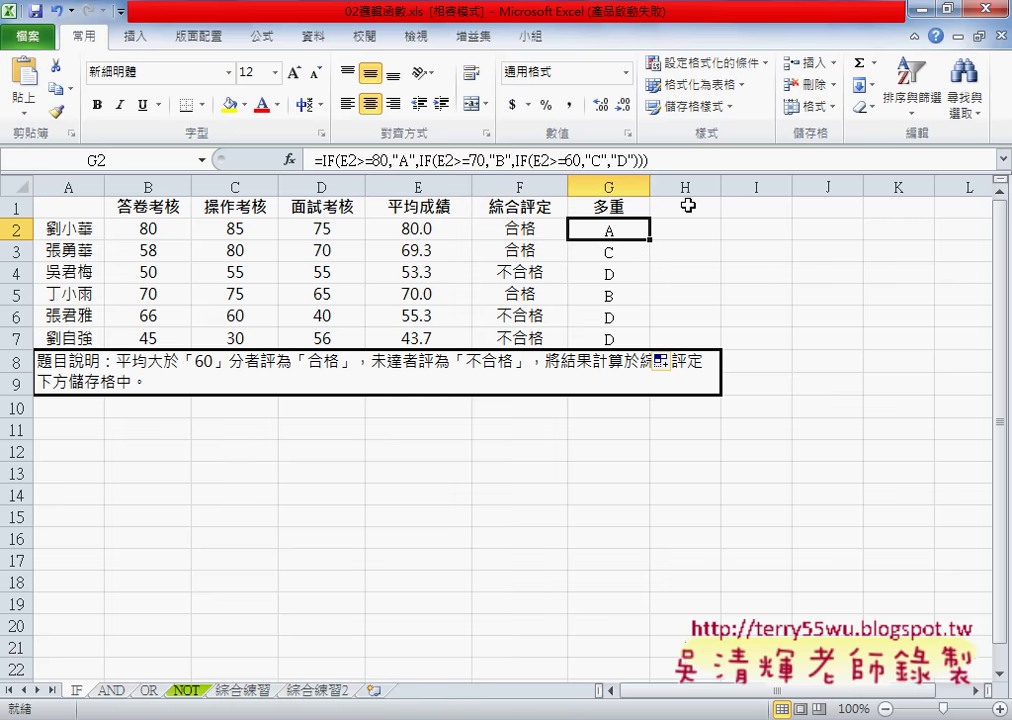
left_click(688, 205)
type("VB")
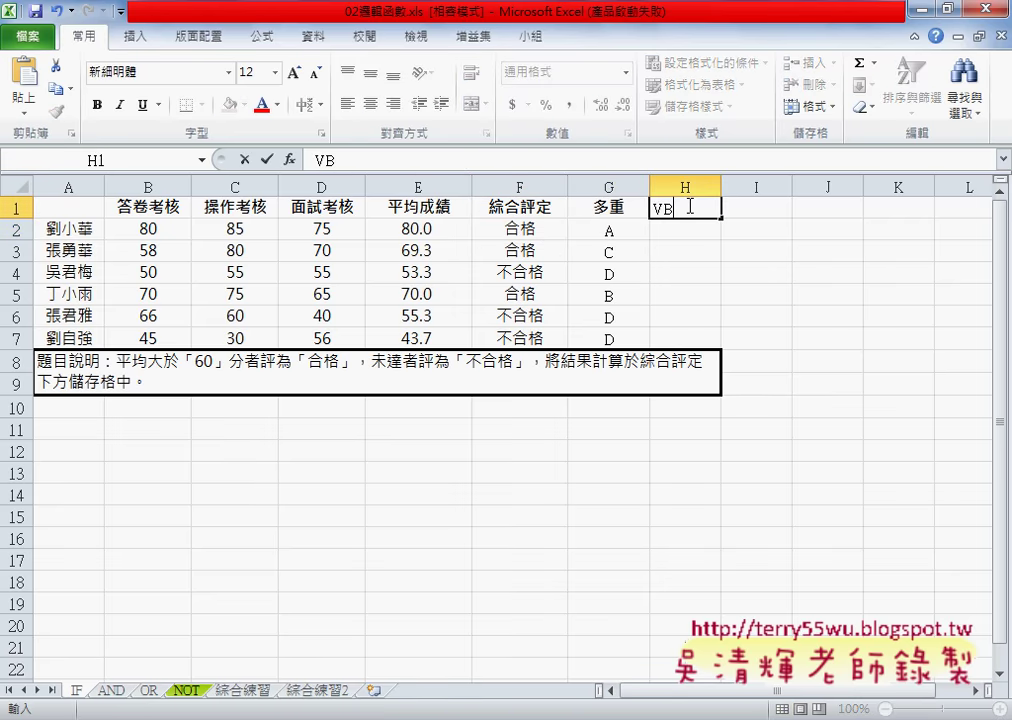
type("A")
key("Return")
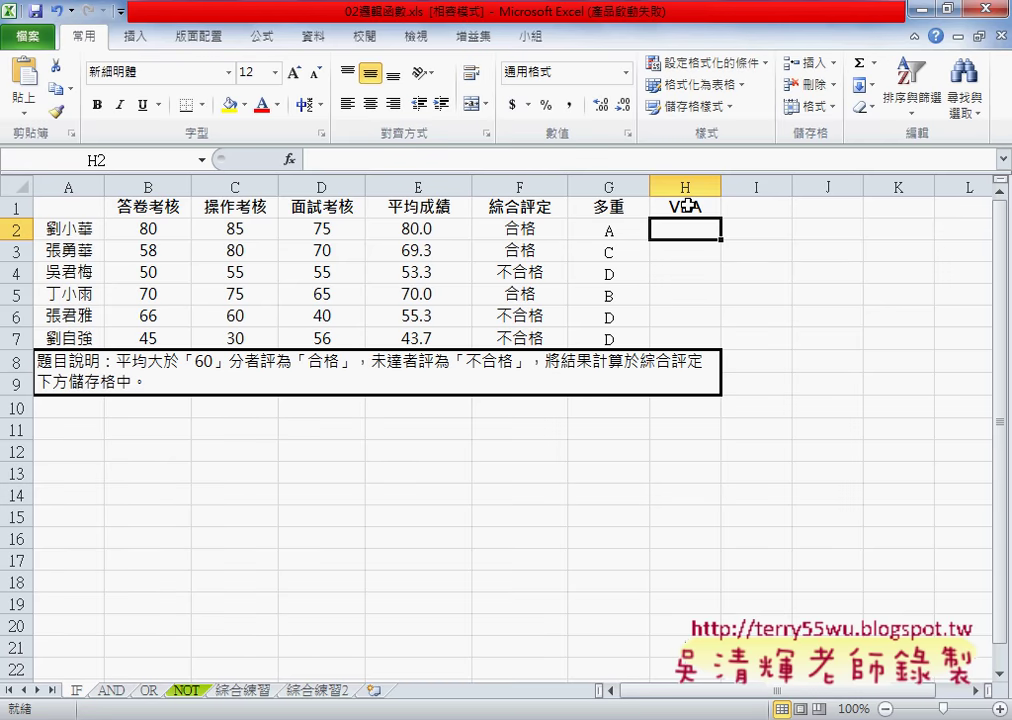